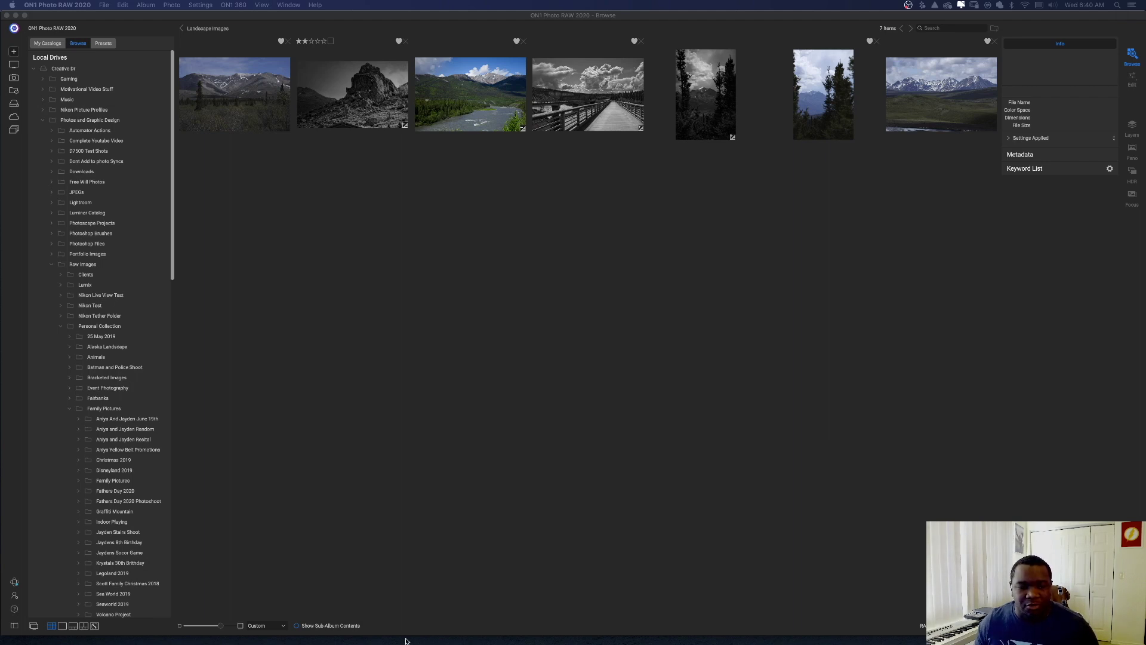
Enlarge the grid thumbnails and select the snowy mountain photo 5X4A5163.CR3.
left_click_drag(221, 626, 229, 625)
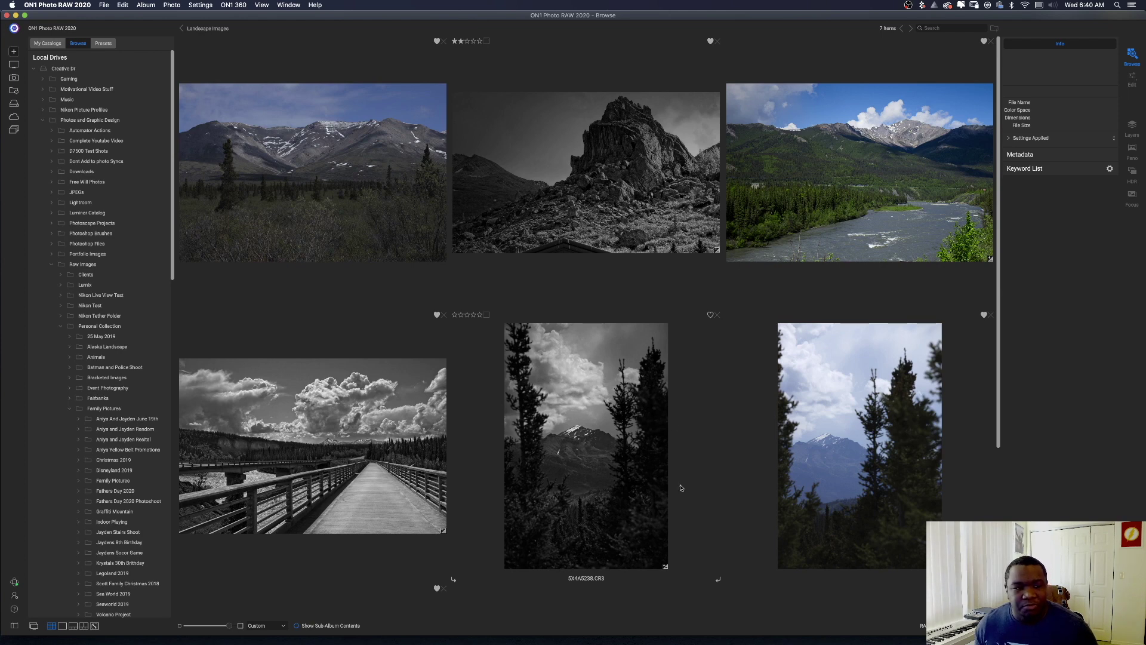
left_click(304, 165)
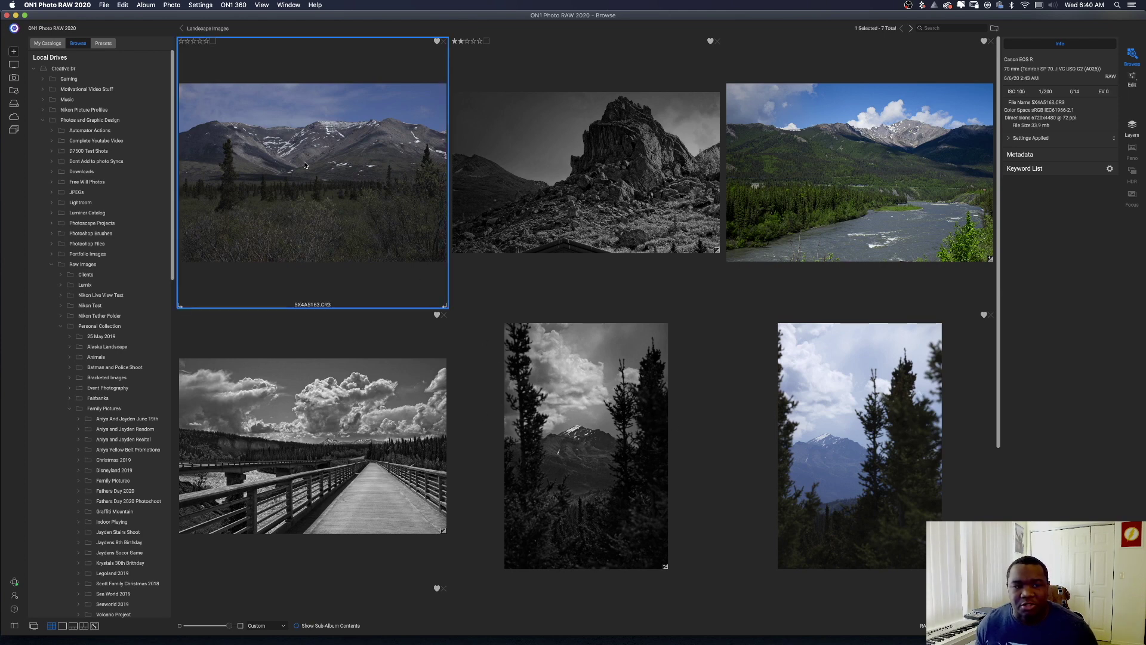
Open 5X4A5163.CR3 in Develop, deepen the Blacks slightly and raise Whites to 28.
left_click(1132, 78)
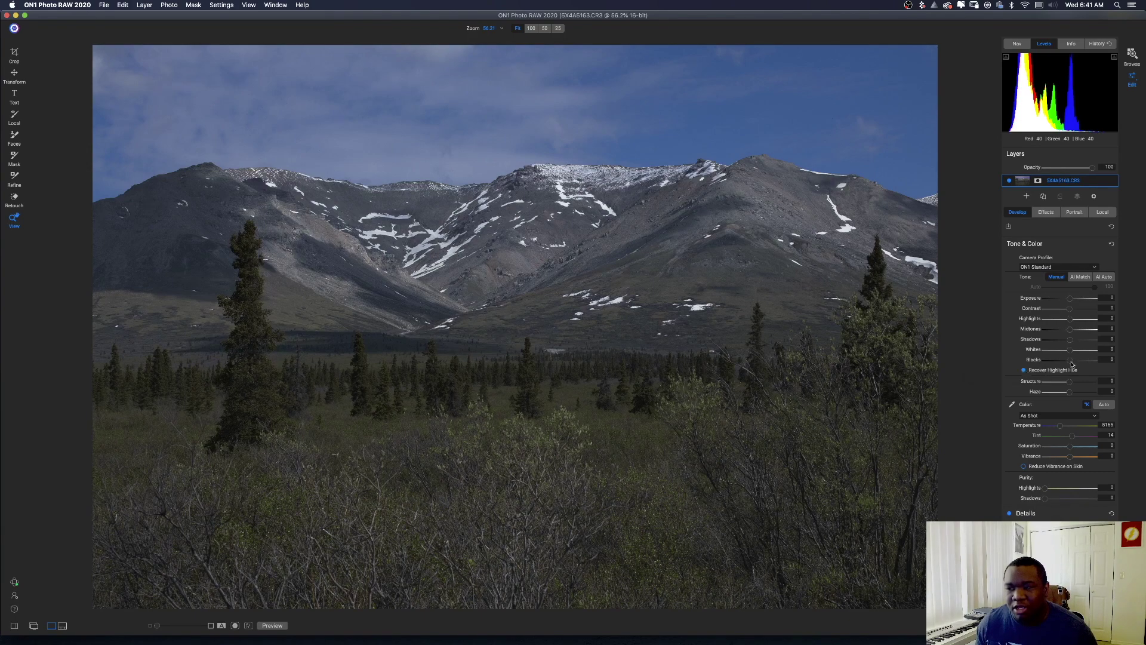
left_click_drag(1070, 364, 1067, 363)
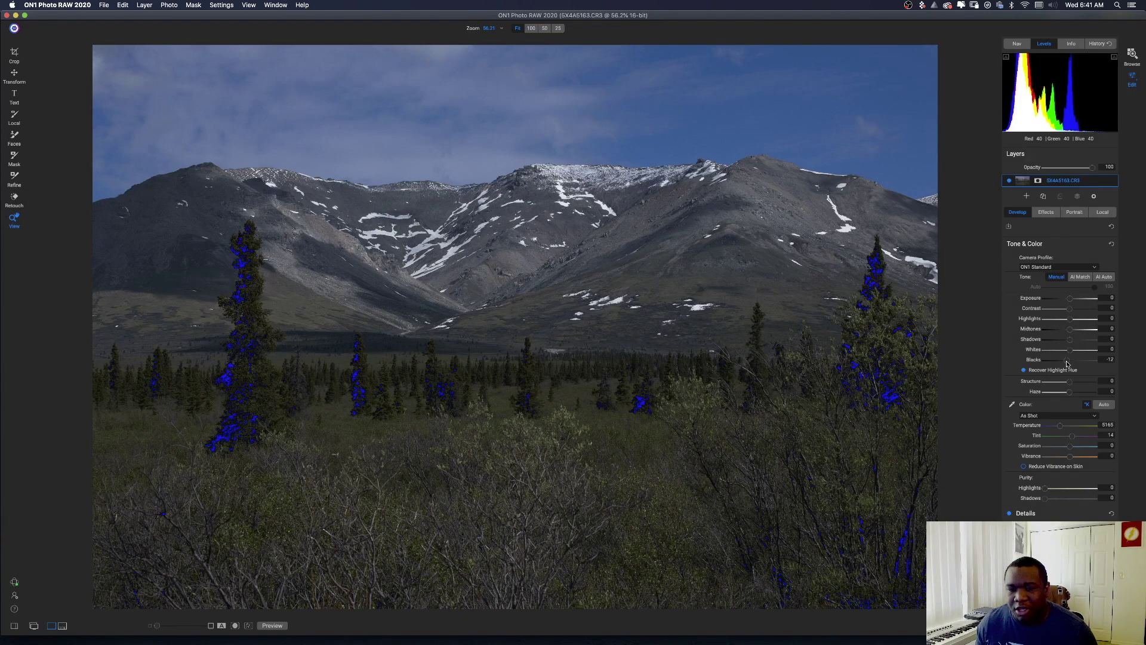
left_click_drag(1066, 363, 1068, 364)
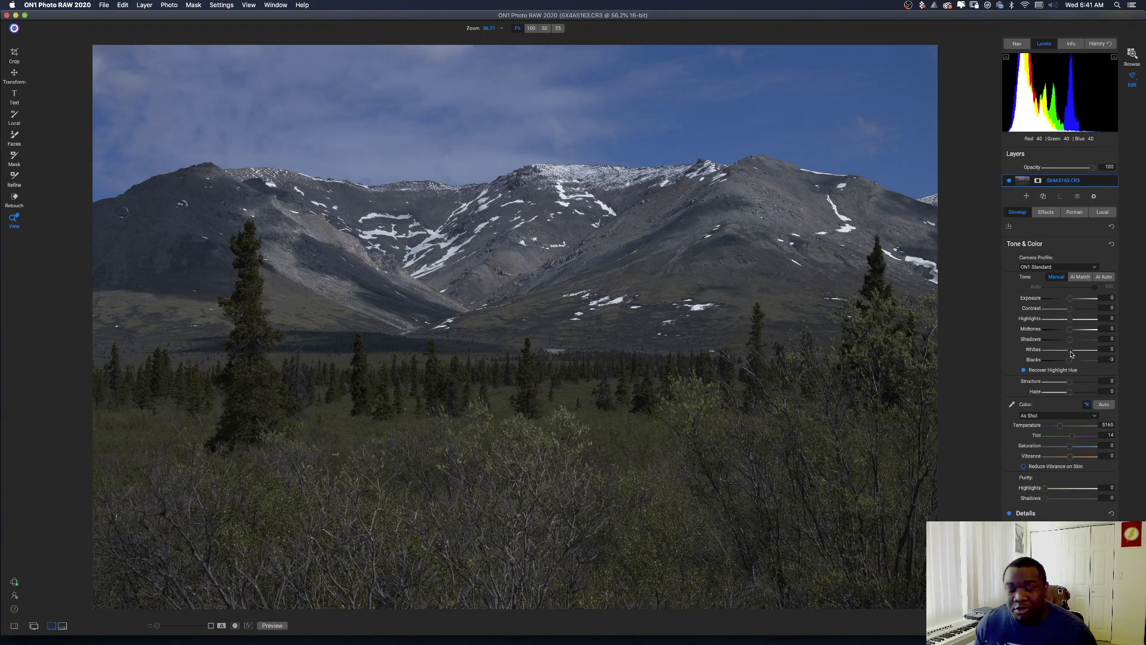
left_click_drag(1071, 354, 1077, 354)
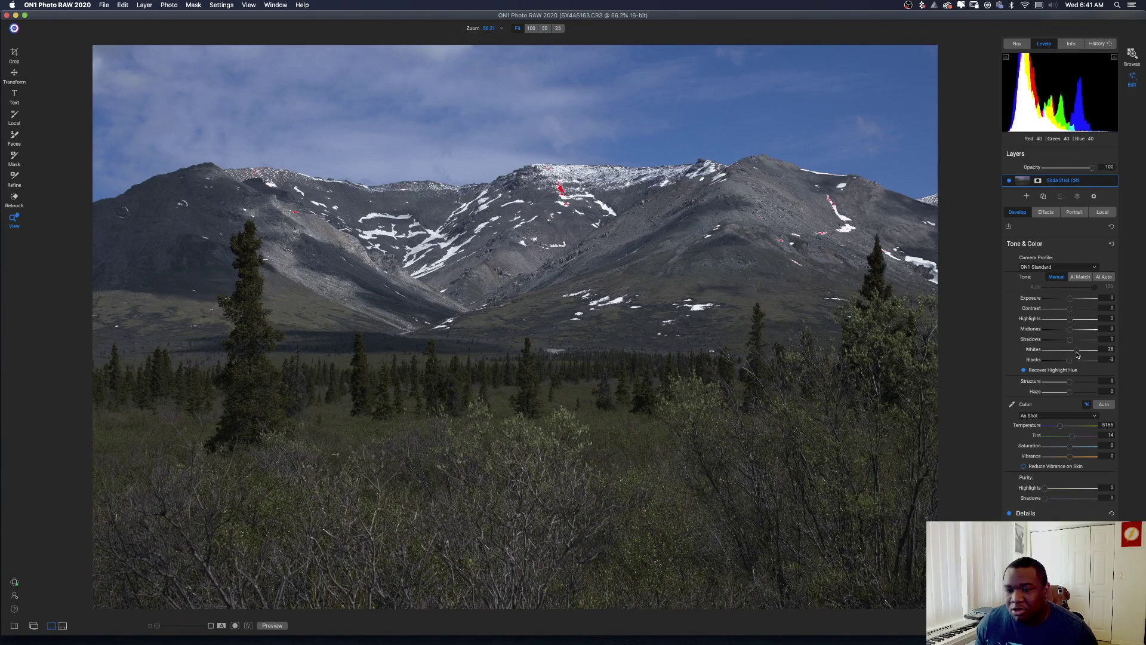
In Tone & Color, ease Whites back to 15, darken Shadows to -15, and set Exposure to -0.15.
left_click_drag(1077, 354, 1076, 354)
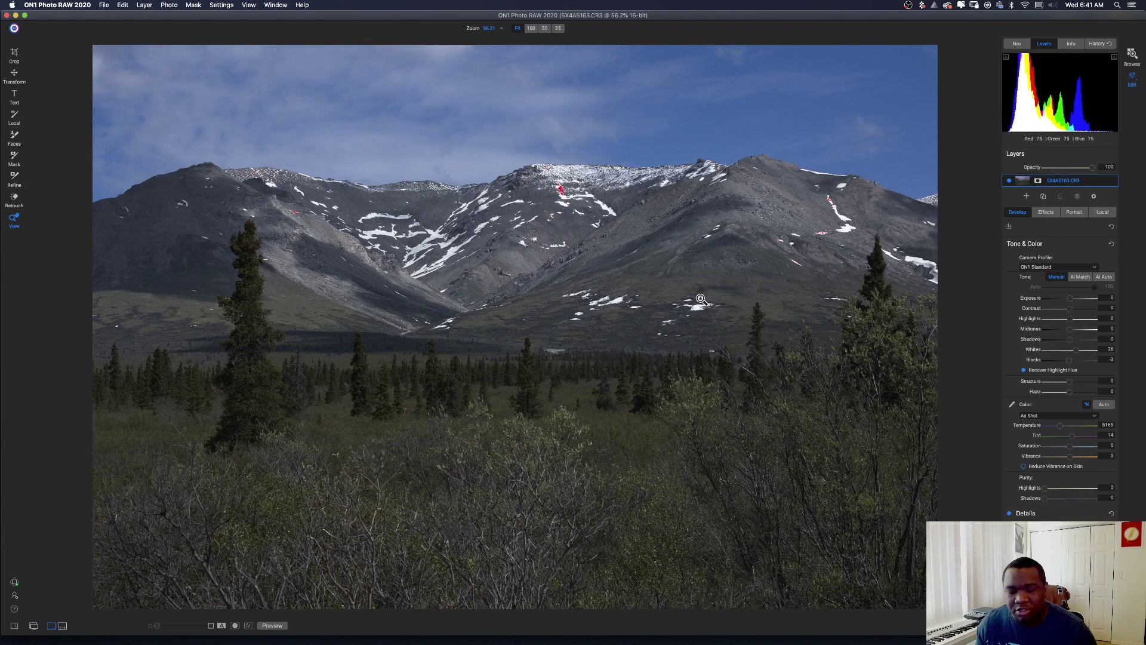
left_click(1076, 353)
left_click_drag(1076, 352, 1074, 354)
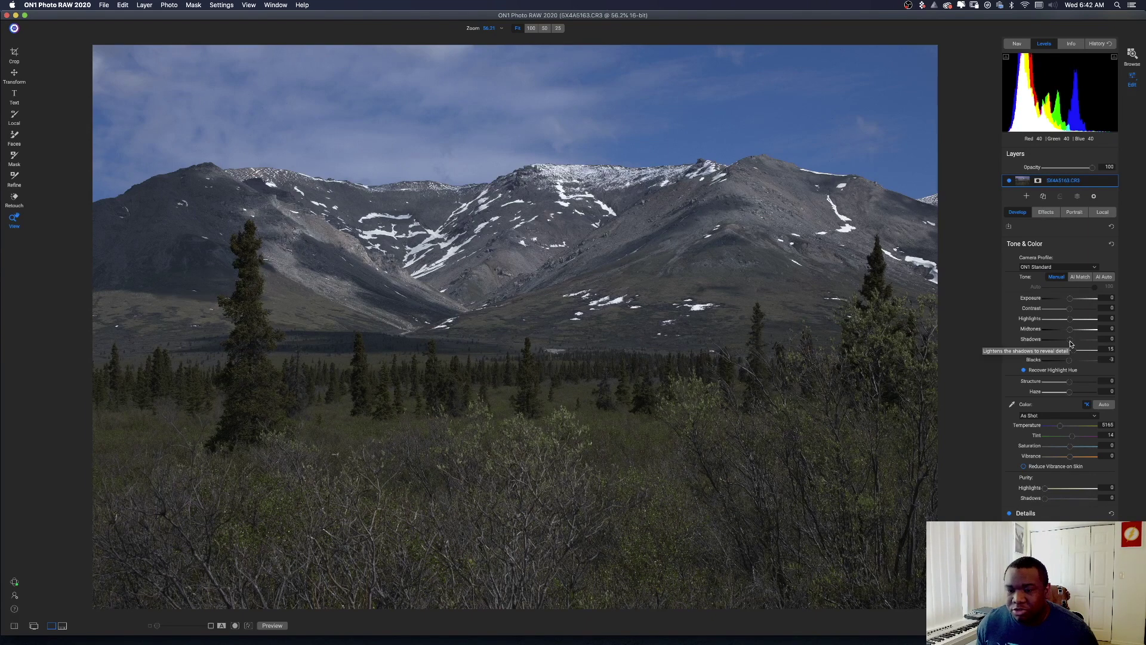
left_click(1070, 344)
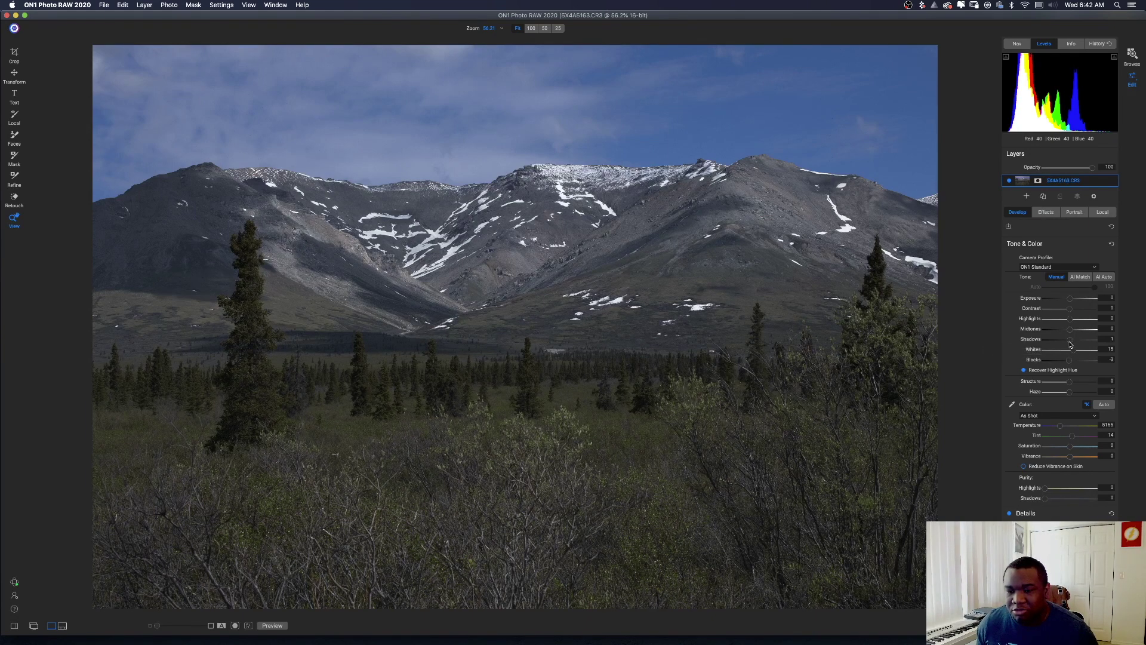
left_click_drag(1069, 344, 1066, 346)
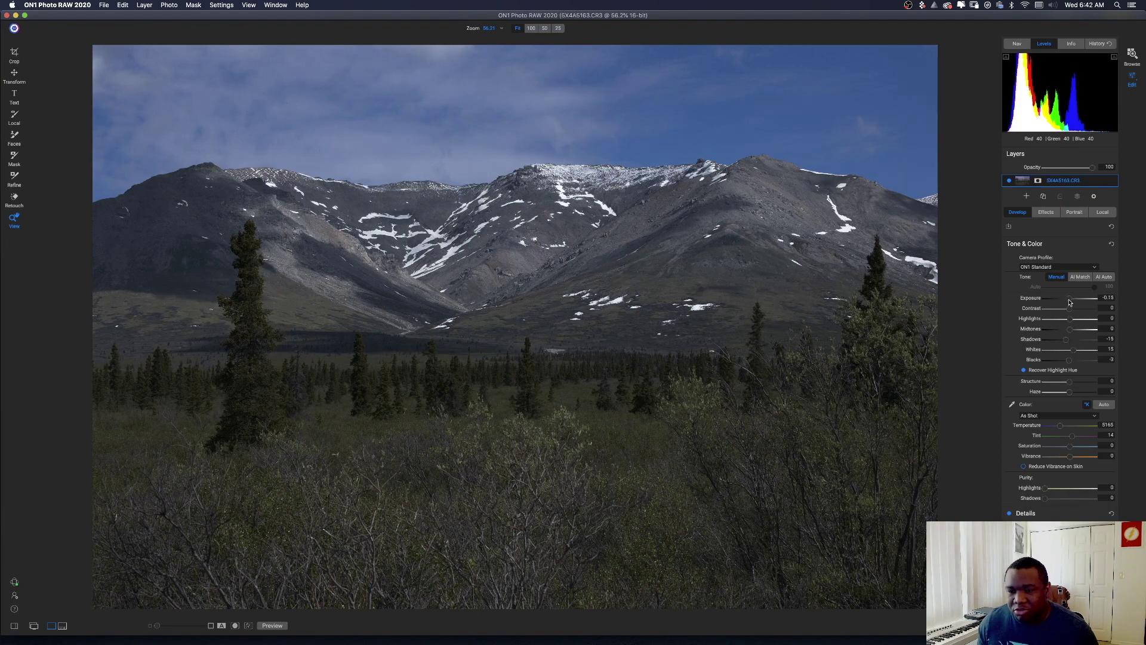
left_click_drag(1070, 303, 1069, 302)
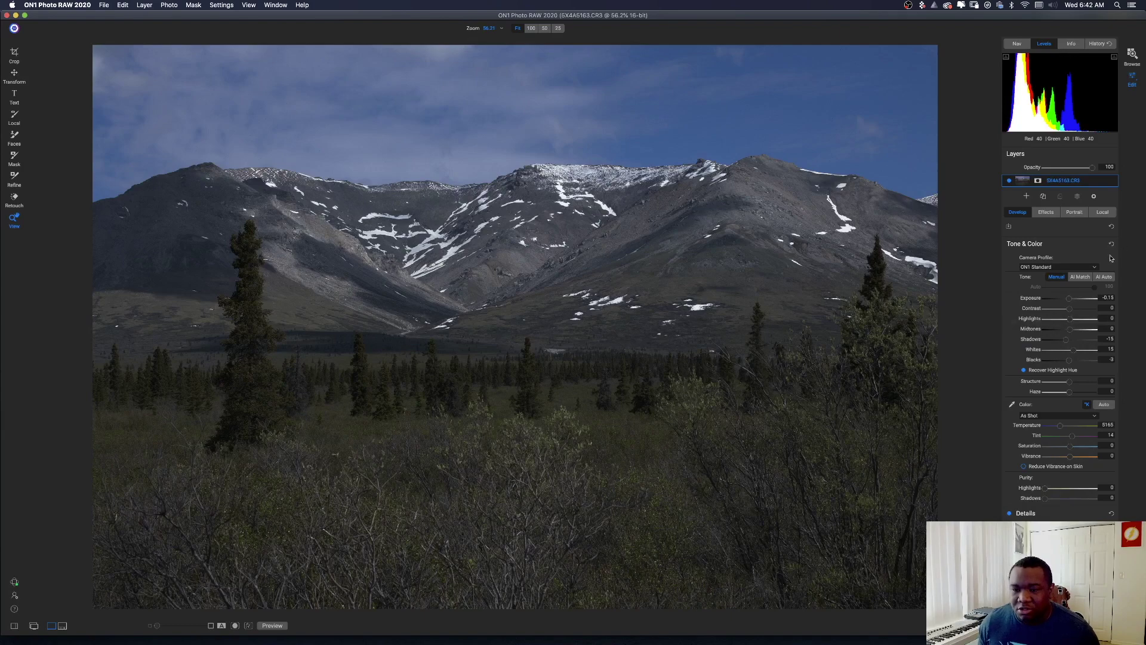
Choose ON1 Landscape from the Camera Profile dropdown in Tone & Color.
left_click(1094, 268)
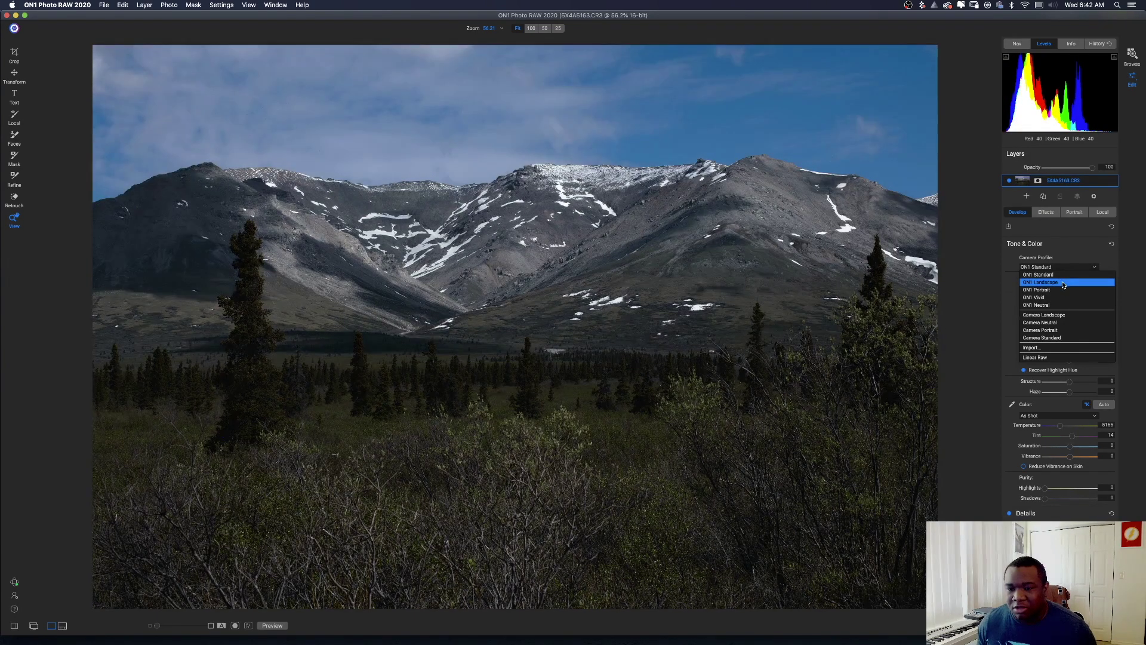
left_click(1065, 283)
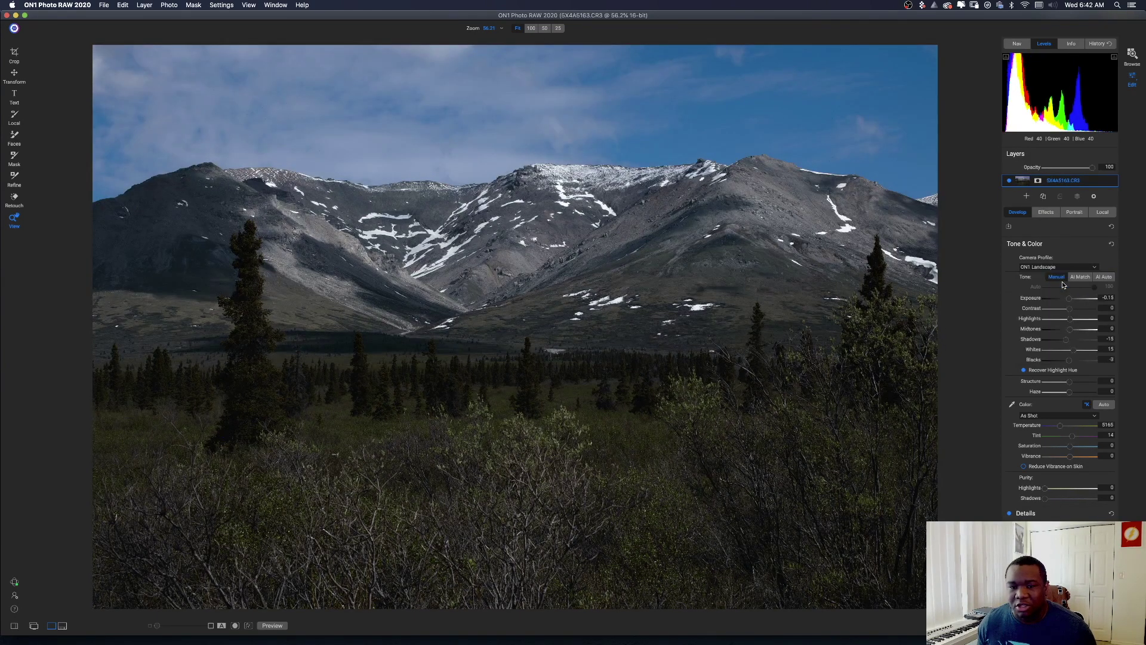
left_click(1095, 268)
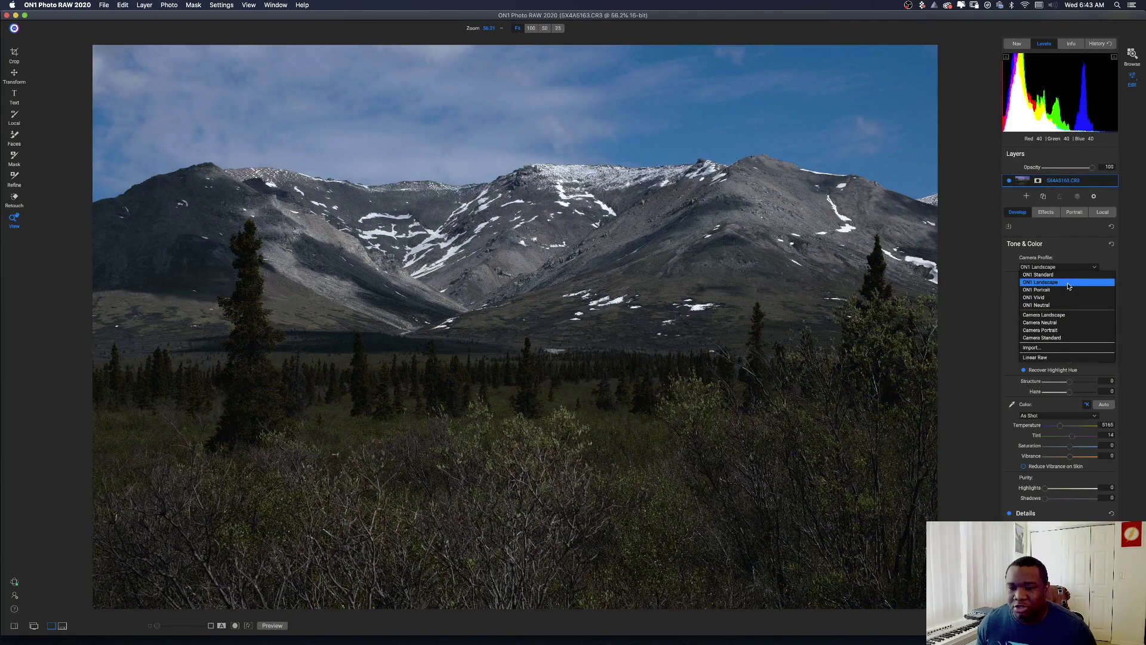
left_click(1068, 283)
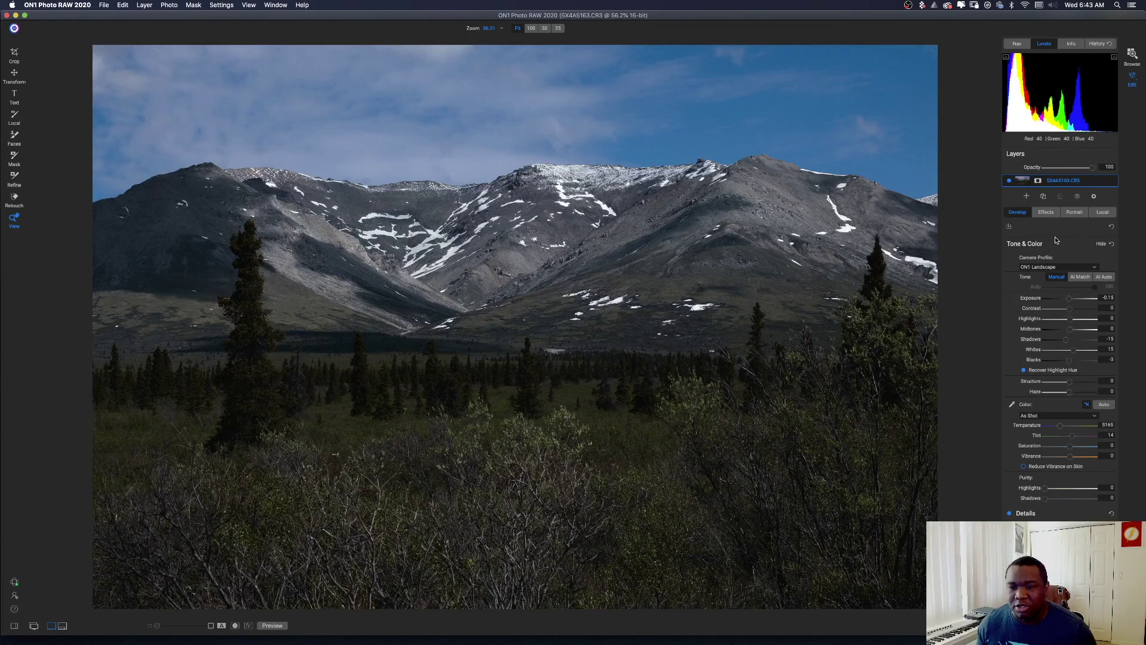
Add a Dynamic Contrast filter in Effects using the Soft preset at lowered opacity.
left_click(1045, 213)
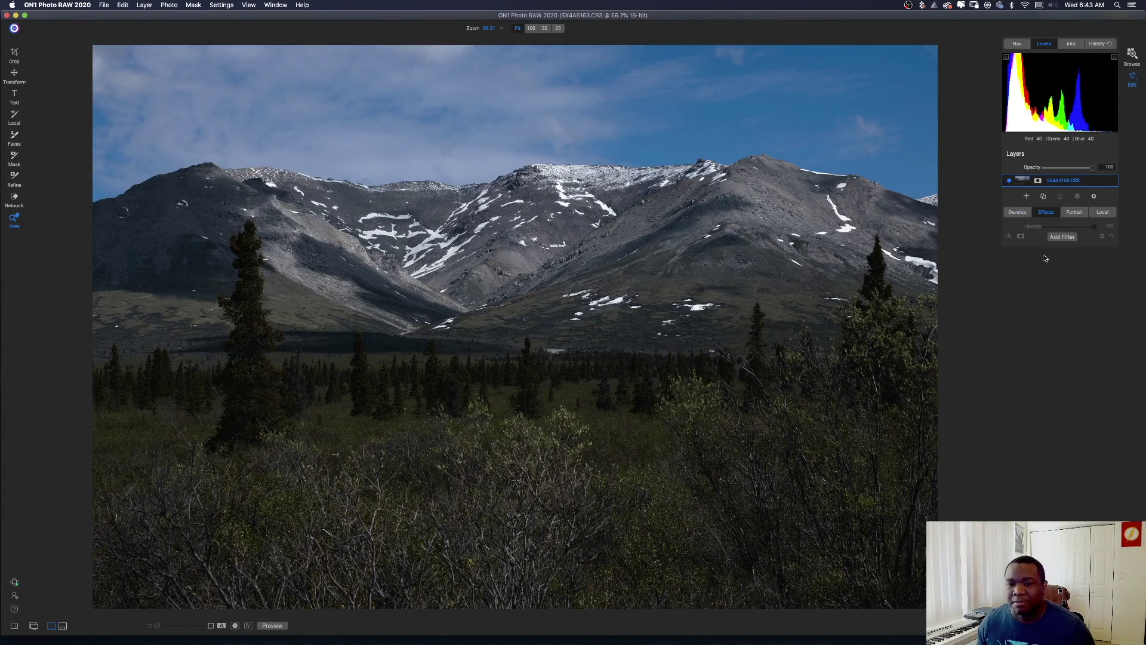
left_click(1060, 238)
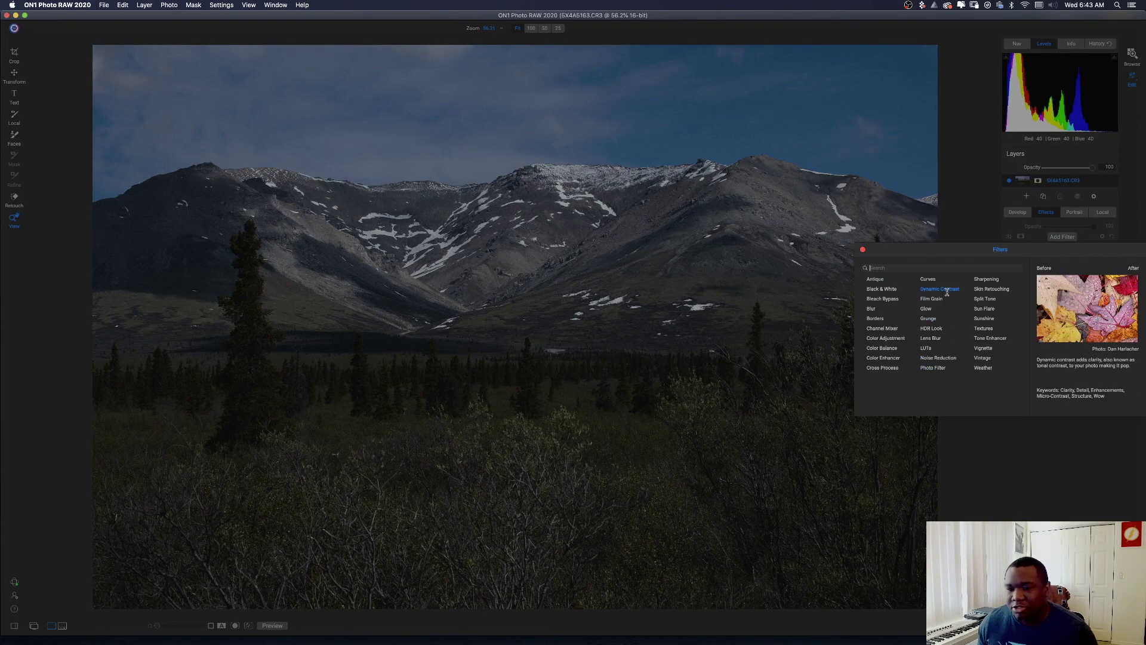
left_click(947, 293)
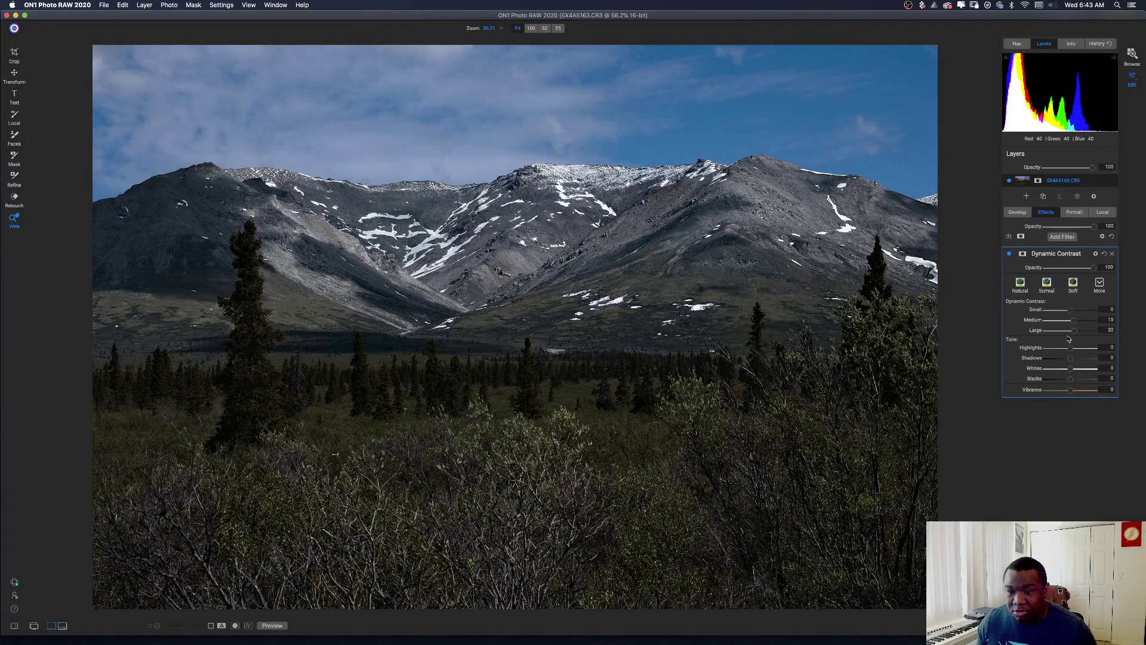
left_click(1074, 284)
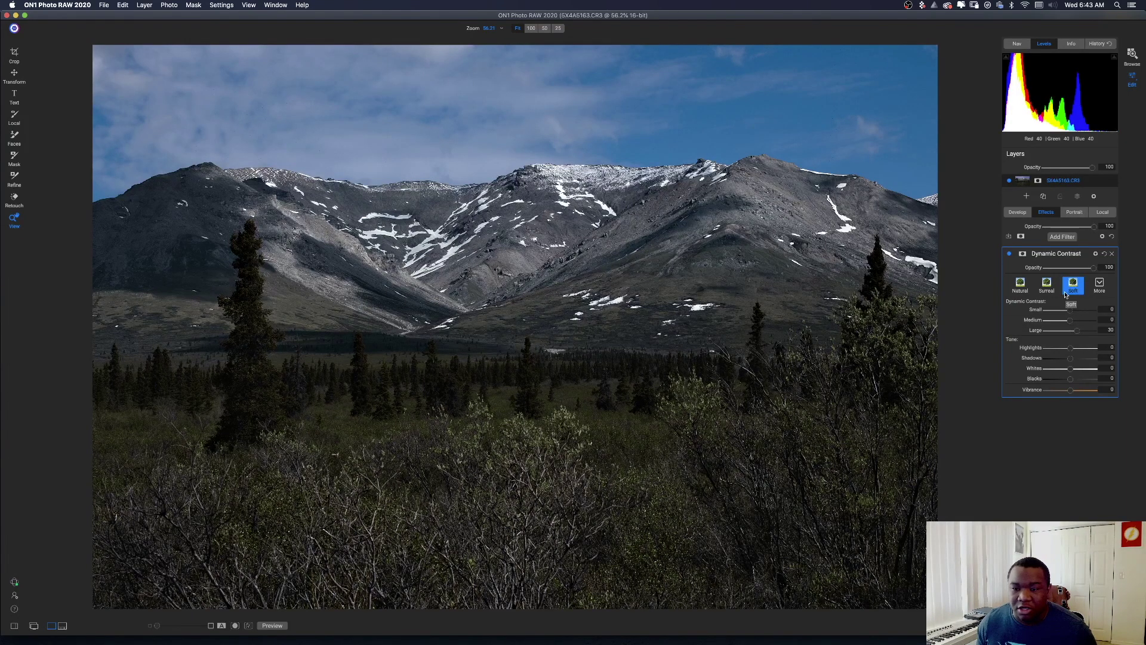
left_click_drag(1093, 272, 1063, 274)
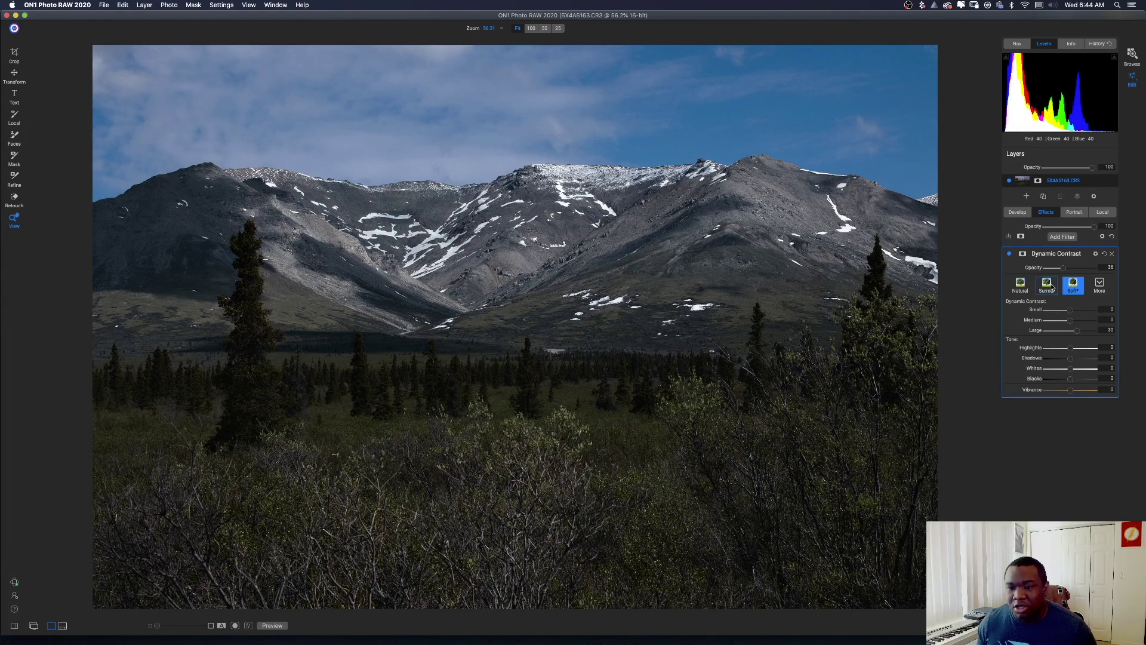
left_click(1065, 257)
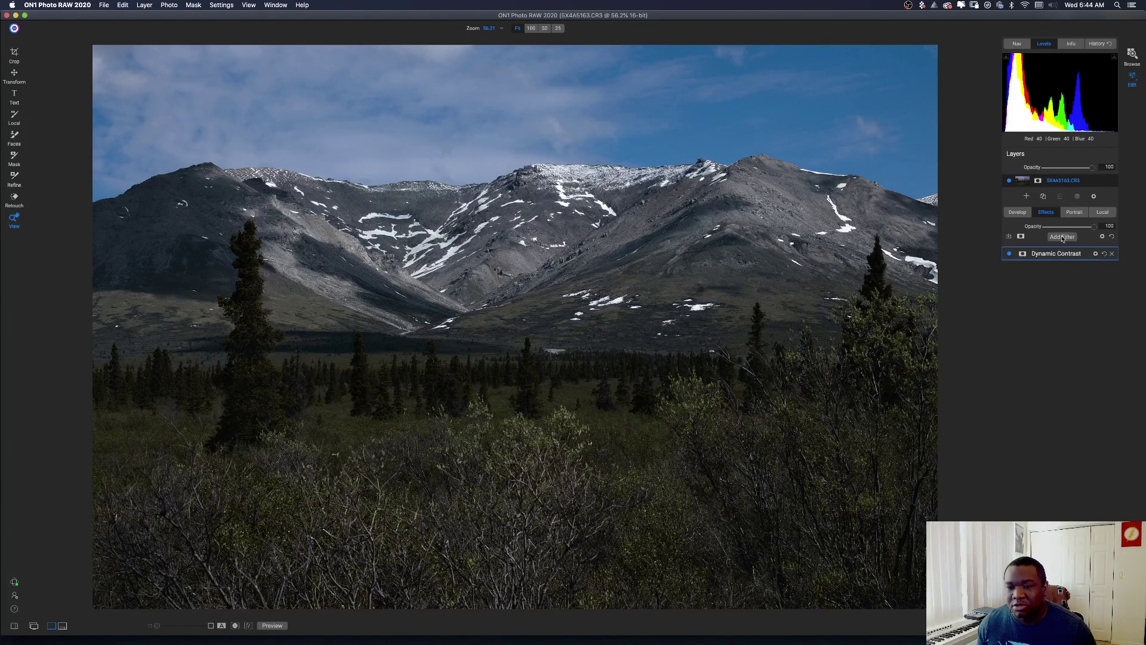
Add a Black & White filter above Dynamic Contrast and expand its Tone section.
left_click(1062, 237)
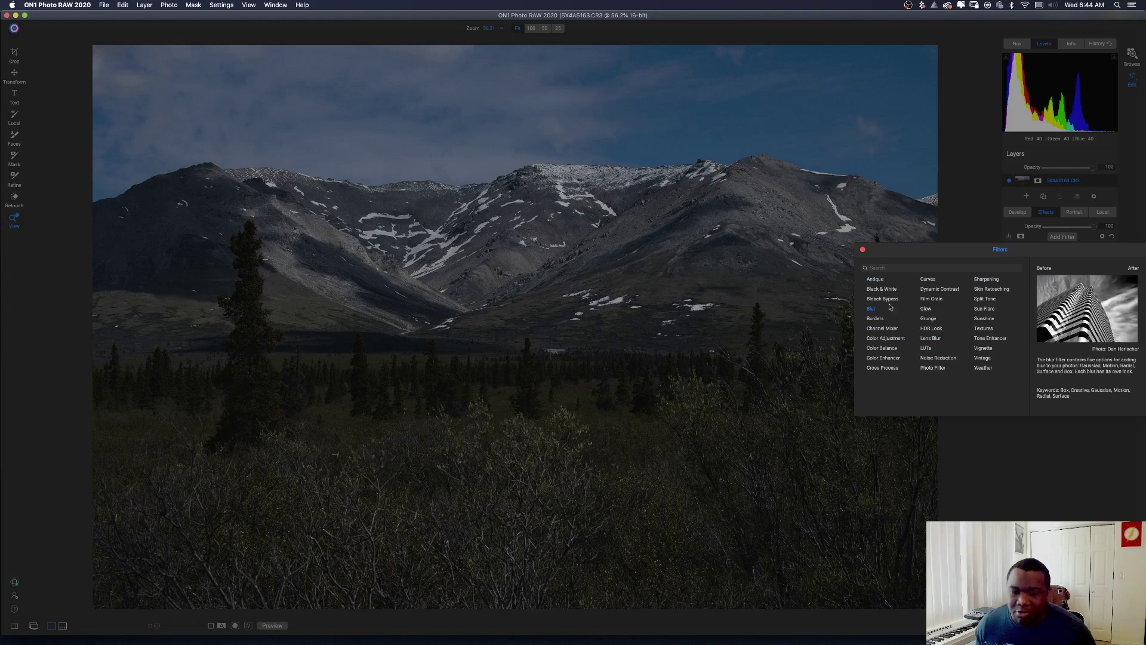
left_click(883, 289)
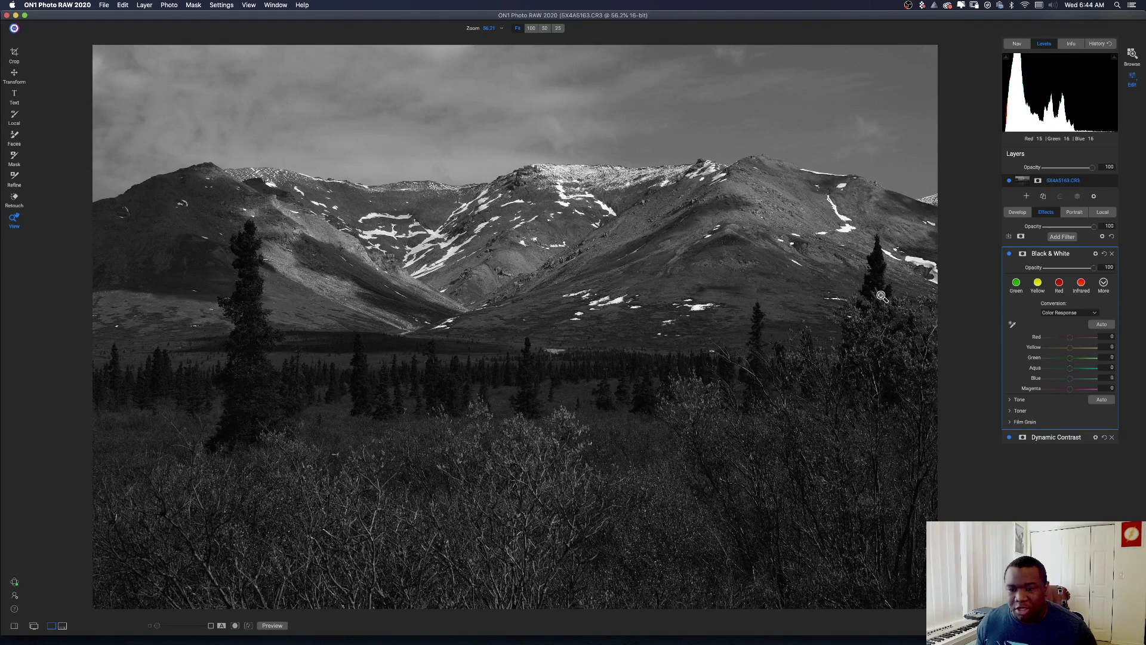
left_click(1010, 400)
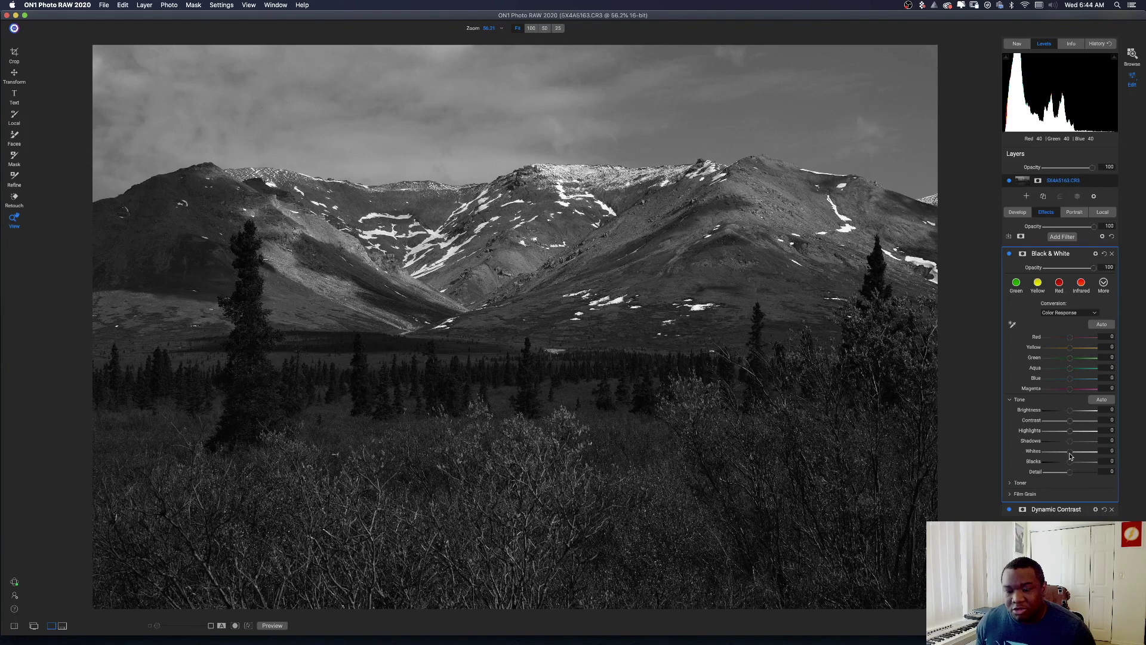
Turn on the clipping overlay and lower the Black & White Whites until the snow stops clipping.
left_click_drag(1070, 456, 1074, 457)
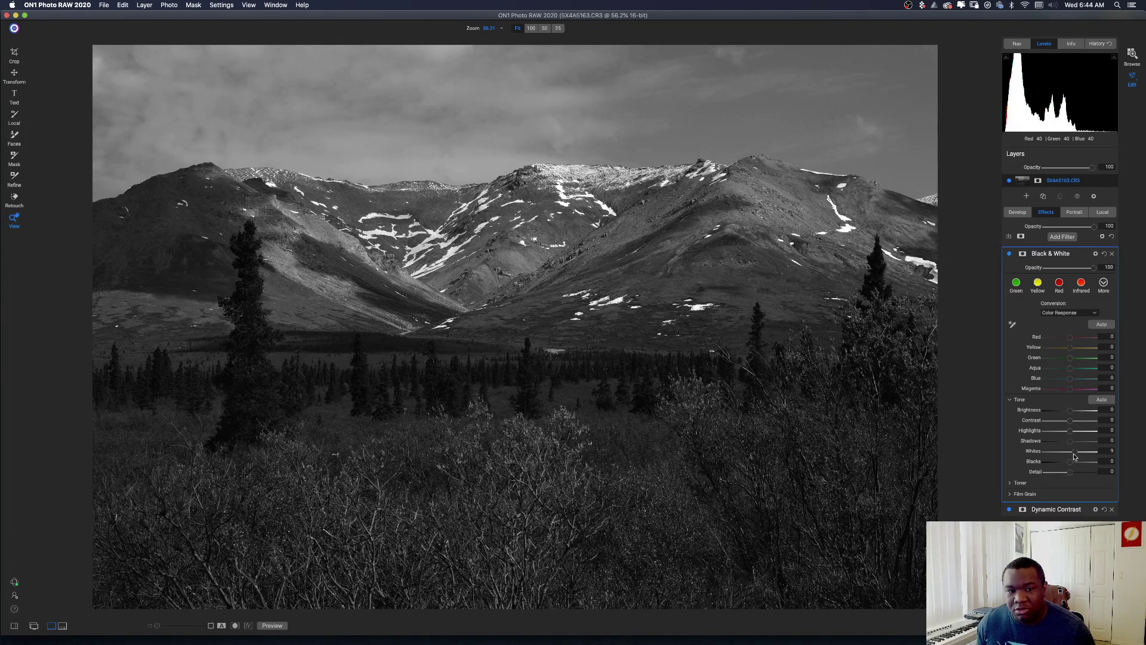
left_click(1114, 57)
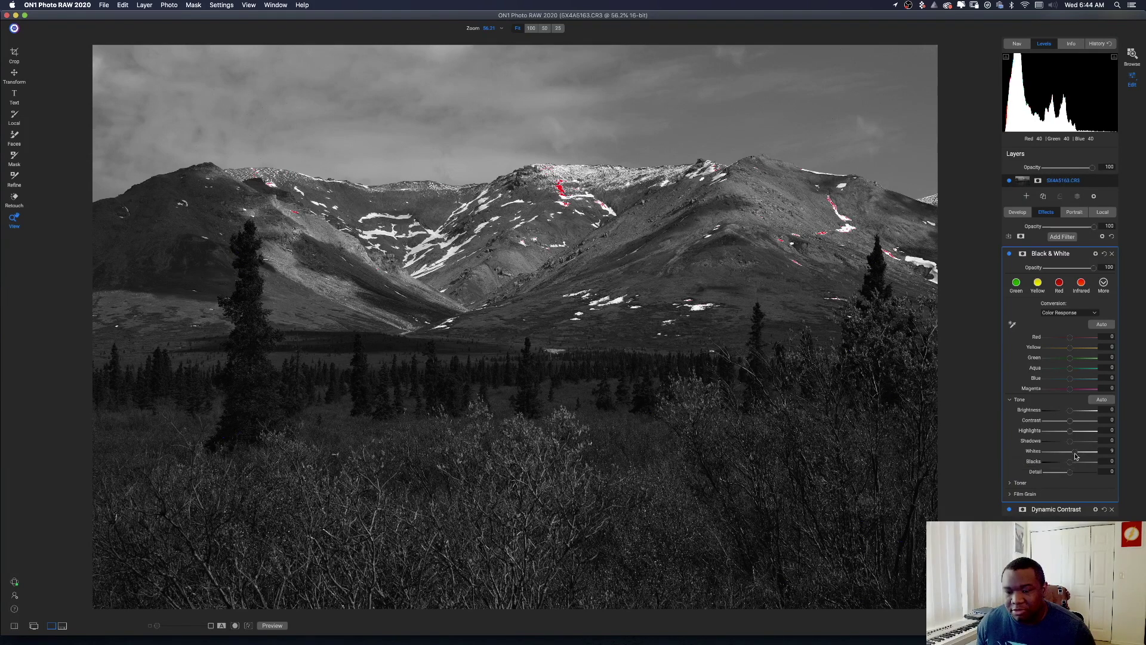
left_click_drag(1075, 456, 1072, 457)
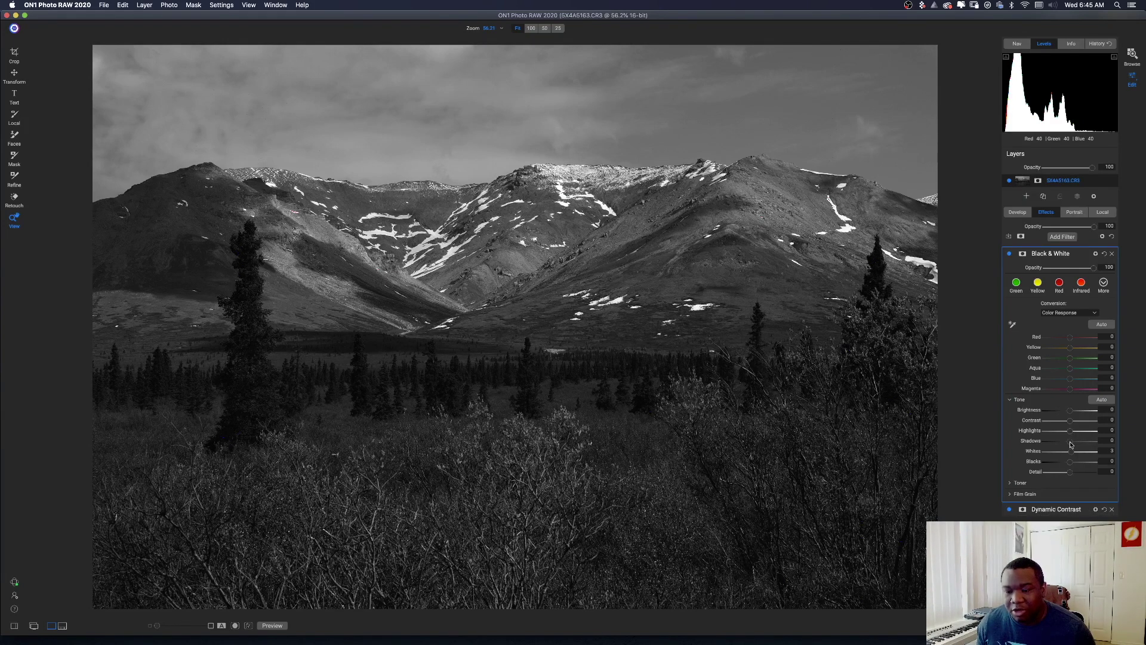
Raise the Black & White Shadows to about 17 and add a little Contrast.
left_click_drag(1071, 445, 1074, 445)
left_click_drag(1079, 444, 1084, 442)
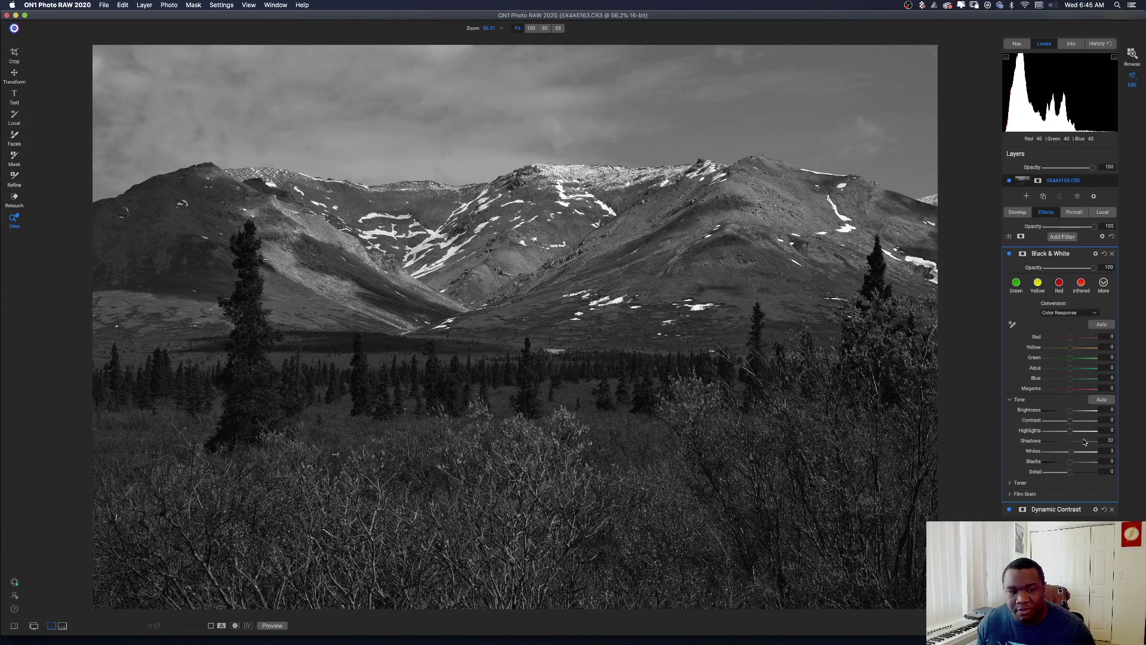
left_click_drag(1081, 442, 1079, 442)
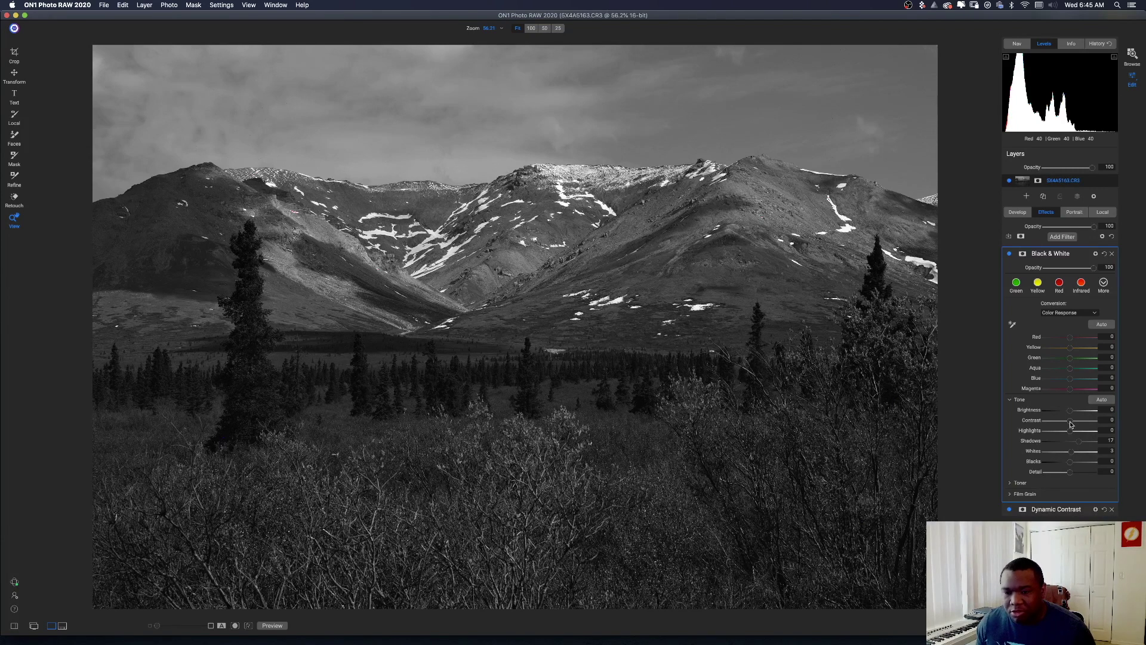
left_click_drag(1070, 423, 1075, 425)
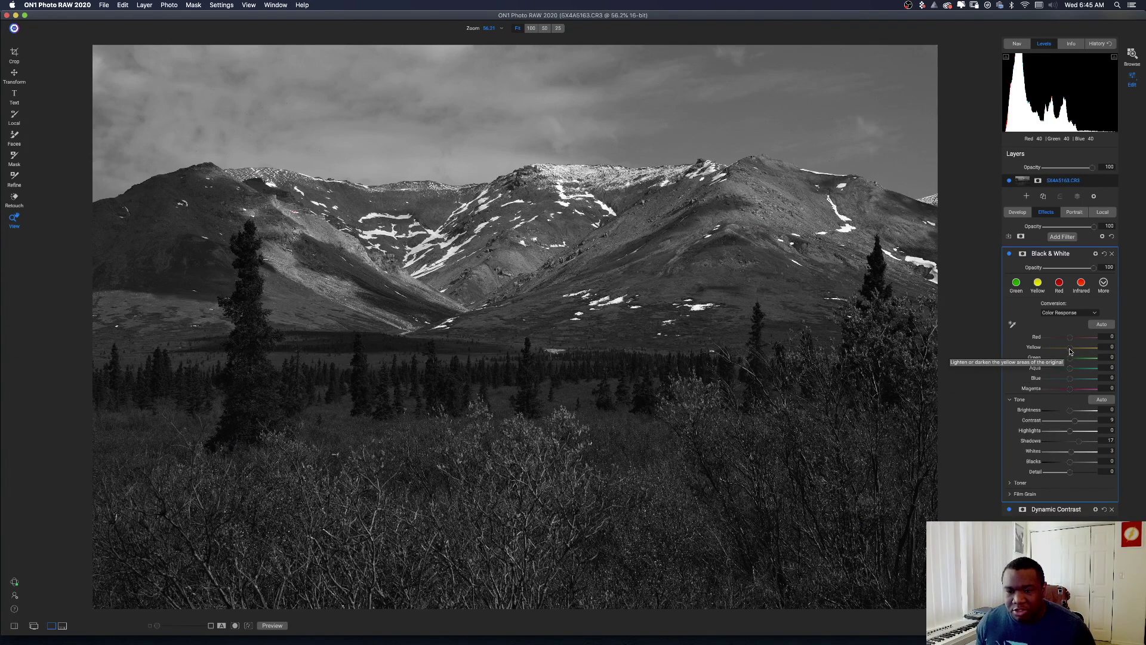
left_click(1012, 324)
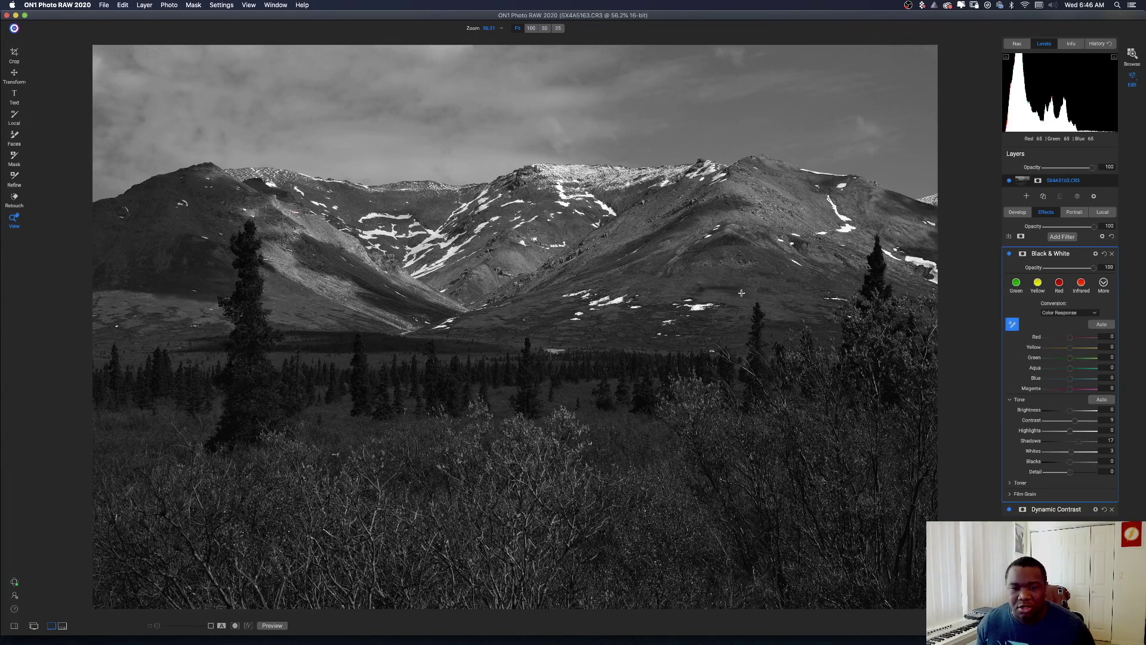
left_click(728, 274)
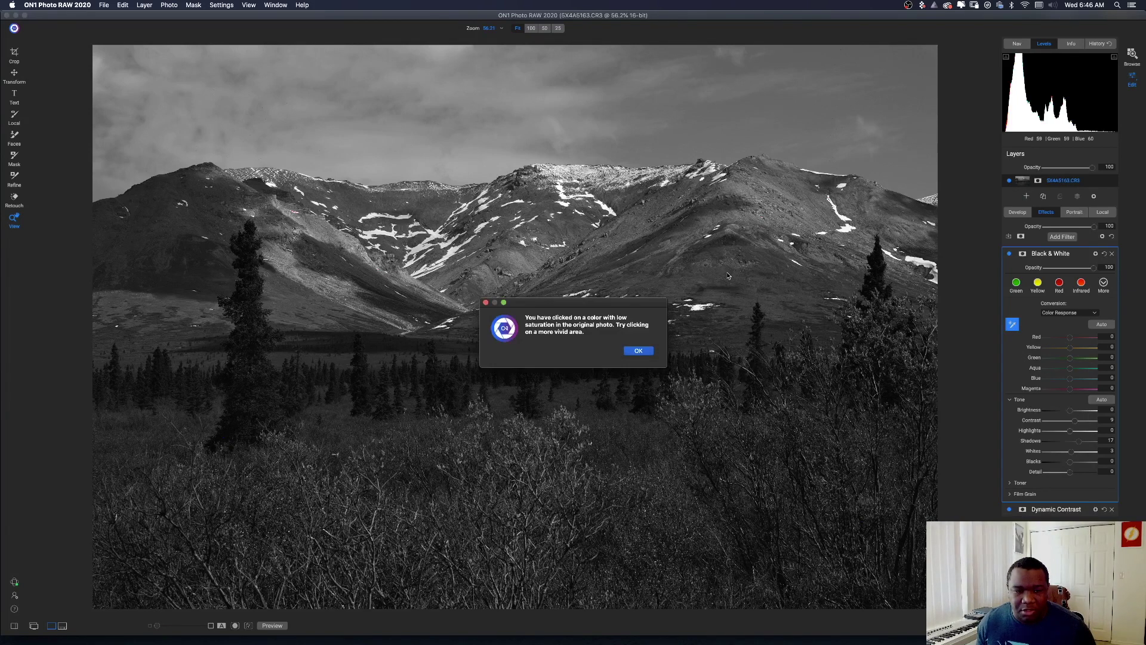
left_click(638, 351)
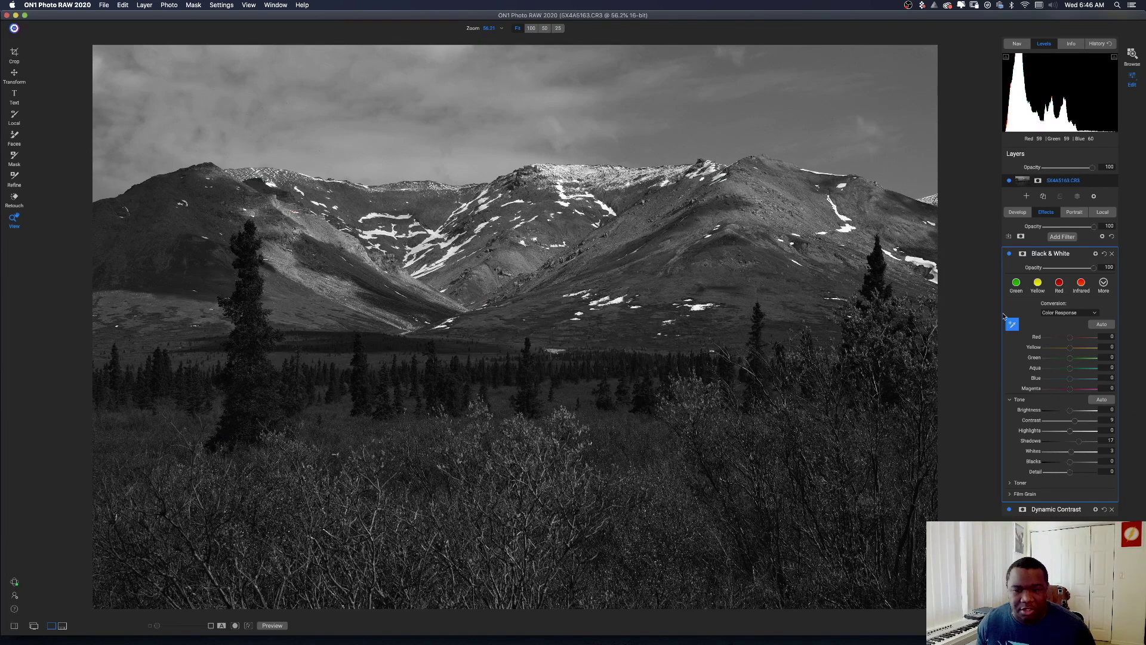
left_click(773, 216)
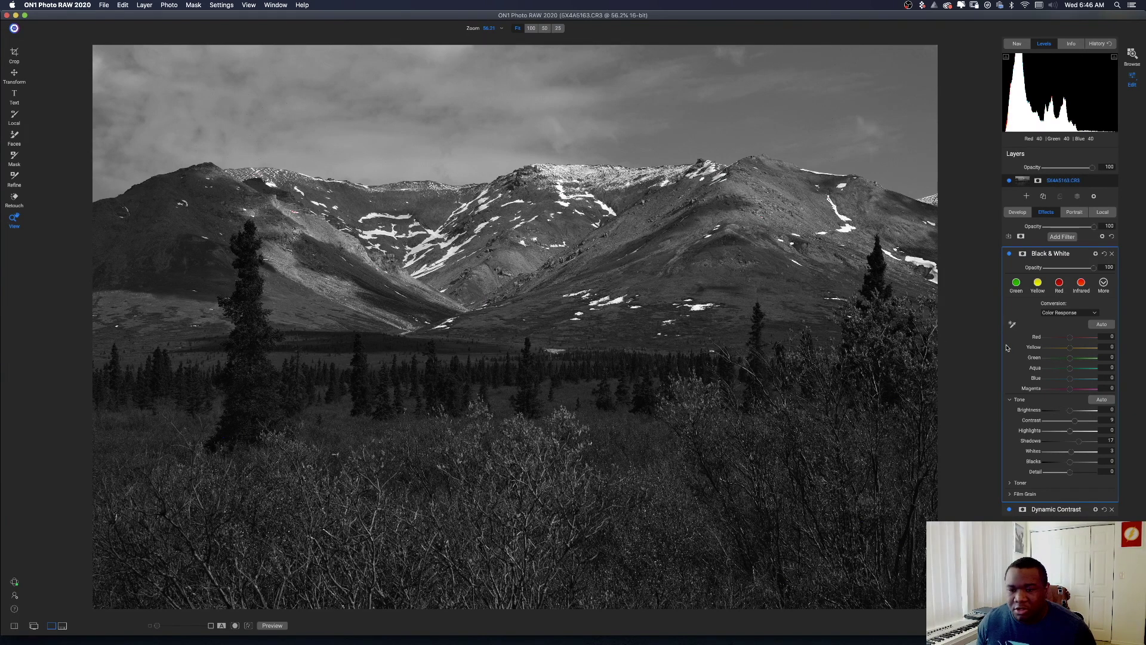
left_click(1012, 324)
left_click(1014, 324)
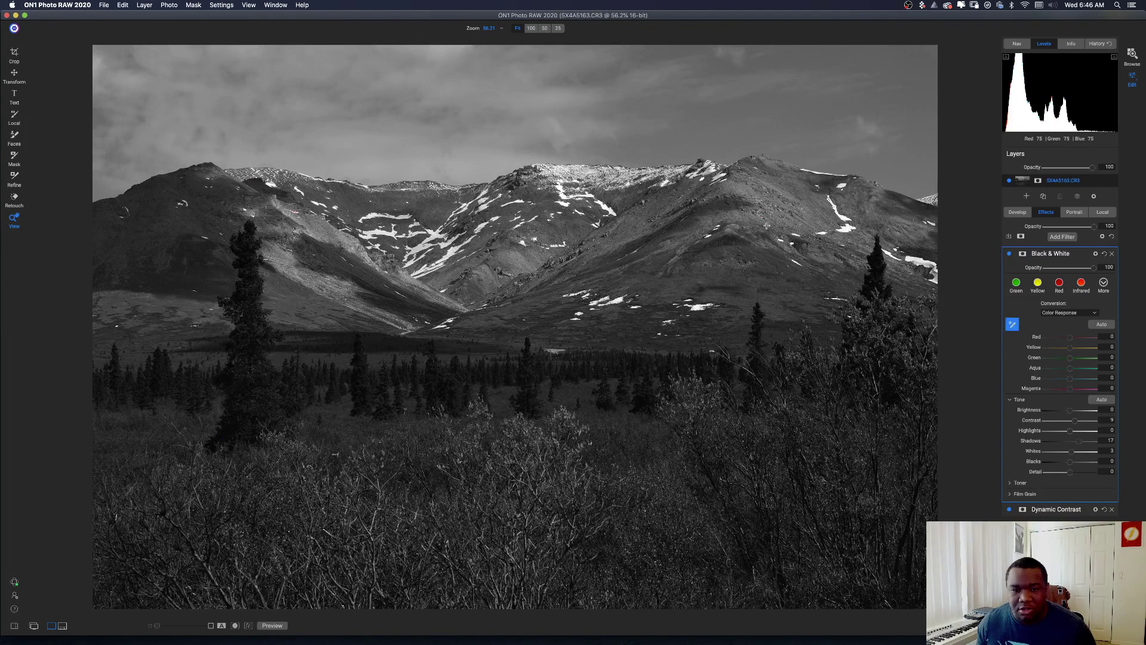
left_click_drag(766, 225, 842, 229)
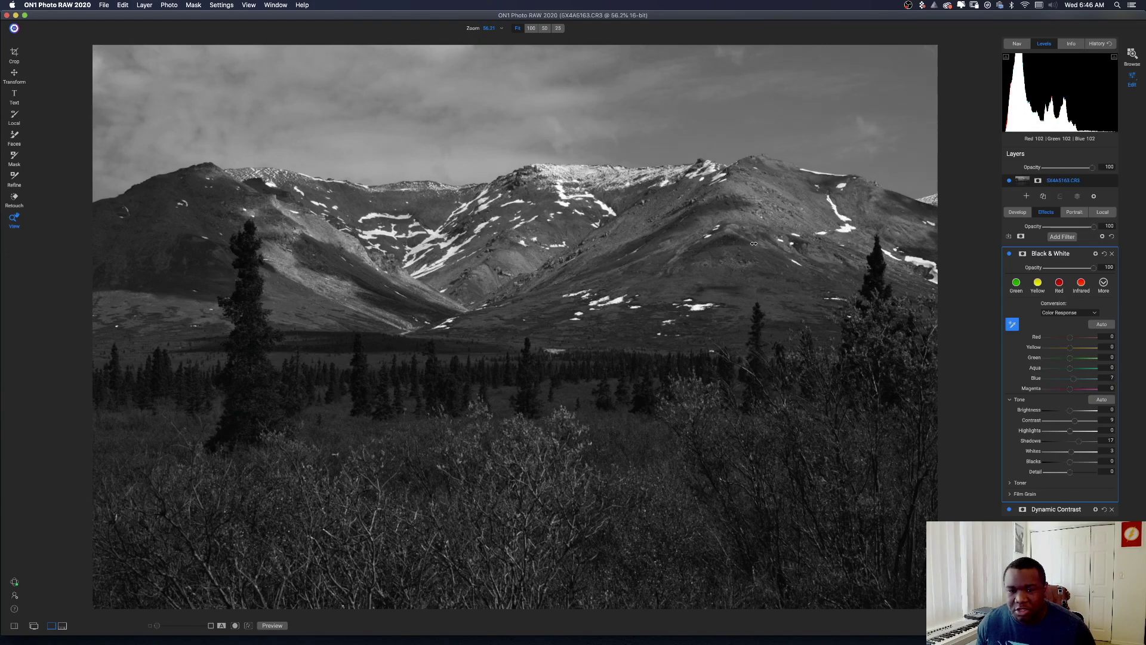
left_click_drag(729, 249, 648, 265)
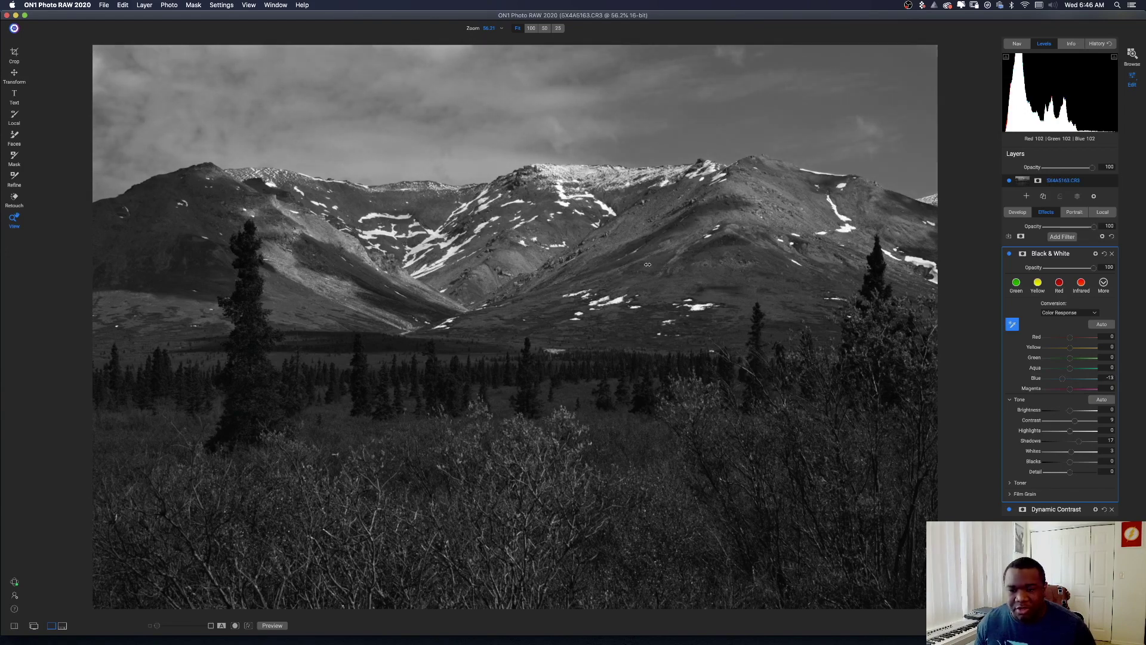
left_click_drag(725, 239, 790, 232)
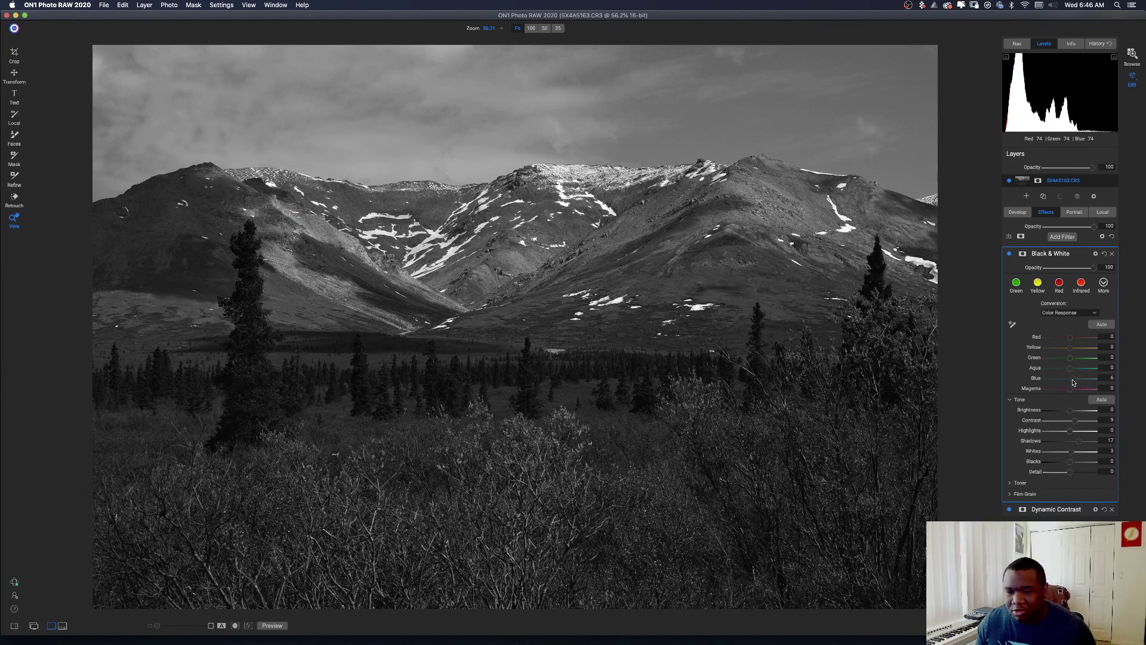
left_click_drag(1073, 382, 1069, 384)
left_click_drag(1070, 383, 1070, 382)
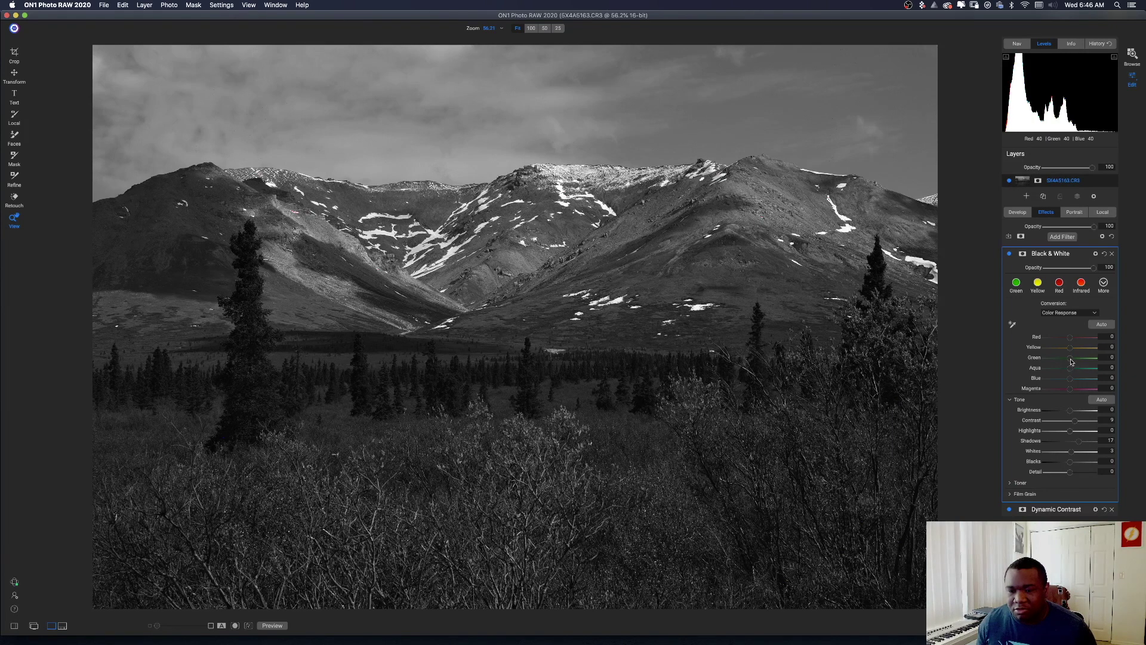
left_click_drag(1069, 358, 1081, 362)
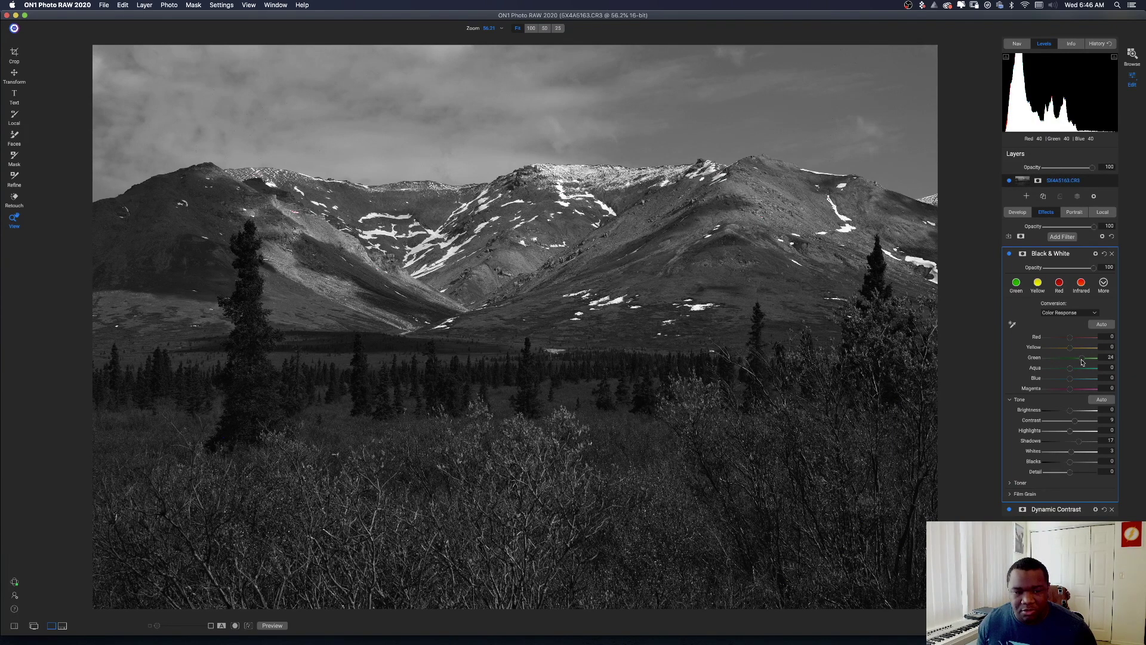
left_click_drag(1081, 361, 1075, 353)
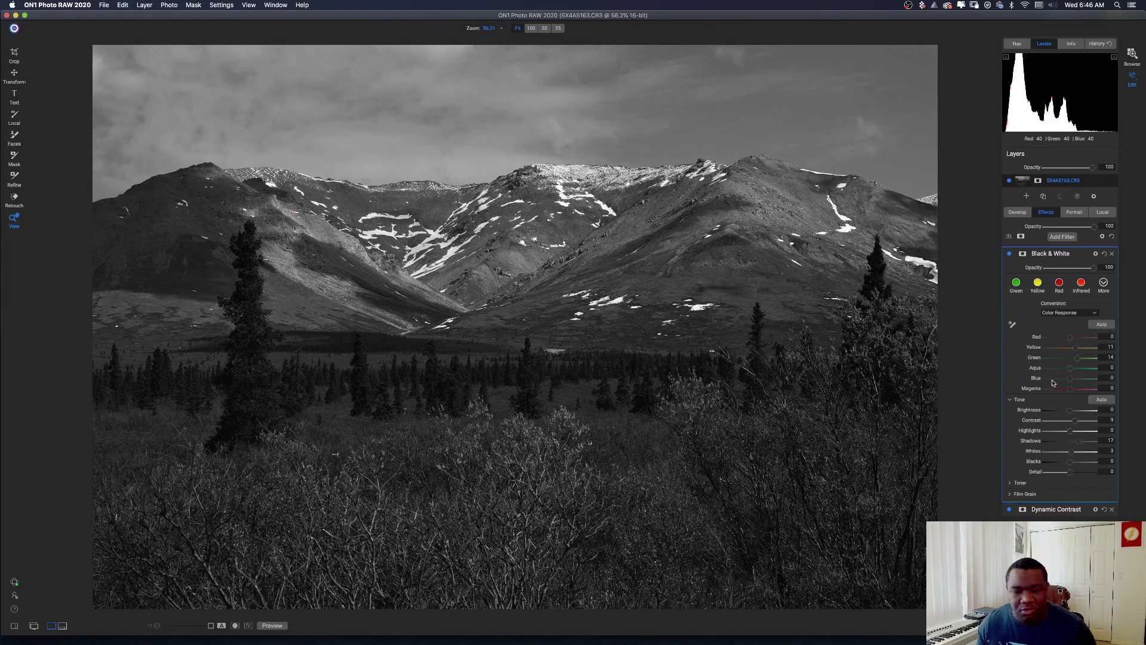
double_click(1039, 348)
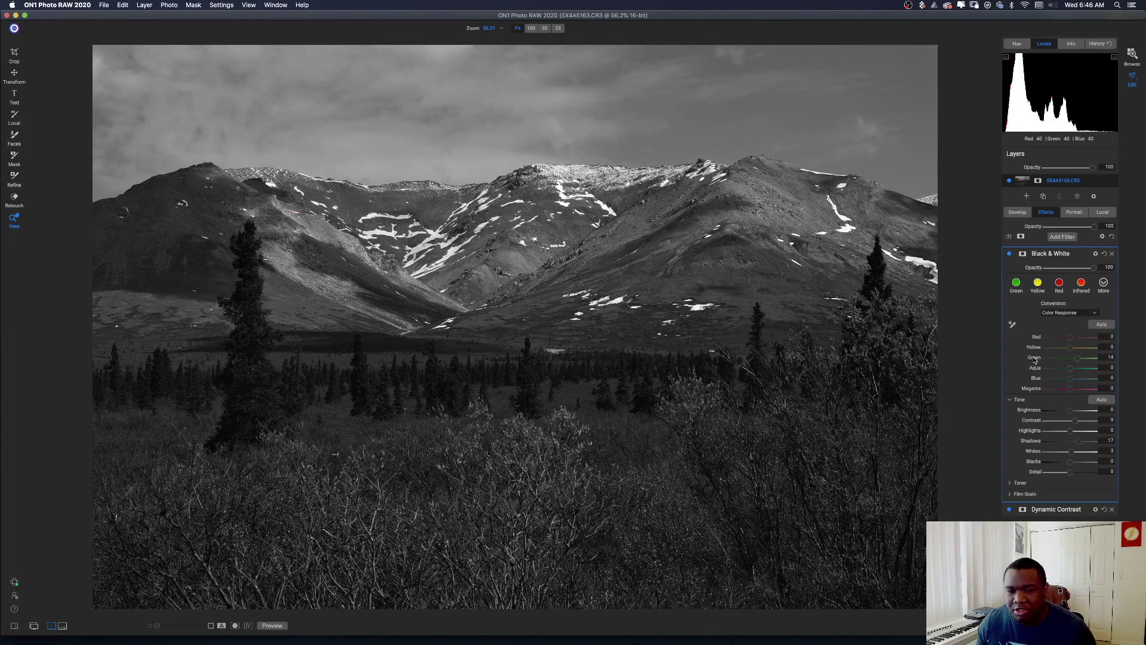
double_click(1034, 359)
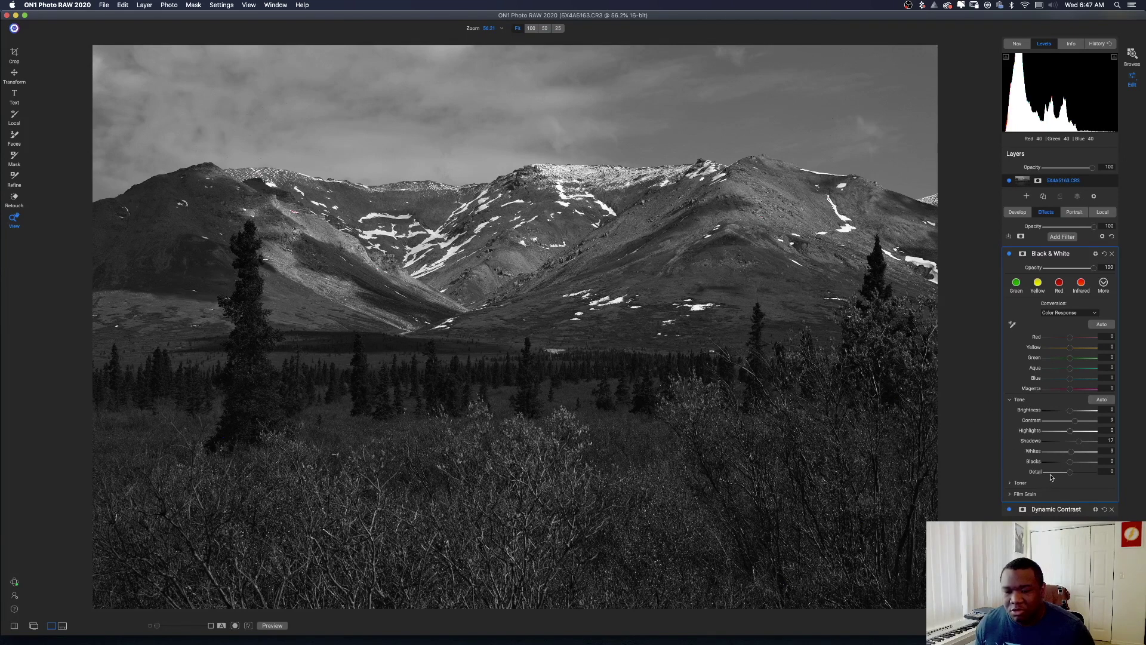
left_click(1054, 239)
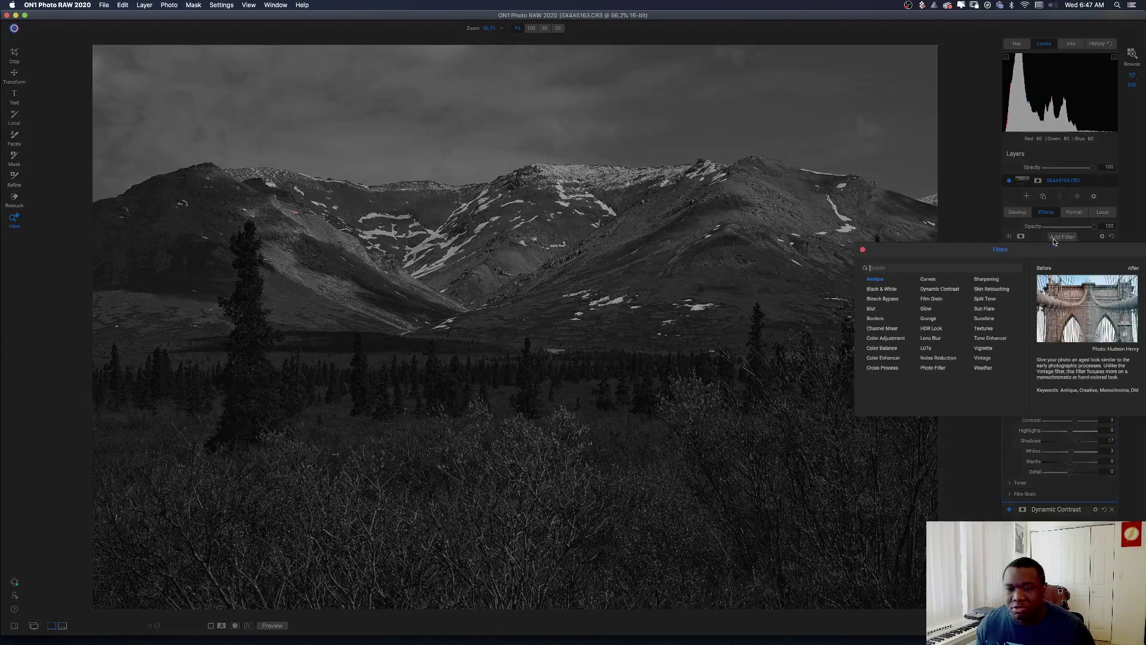
Add a Vignette filter with Brightness lowered and Feather increased for soft dark edges.
left_click(988, 351)
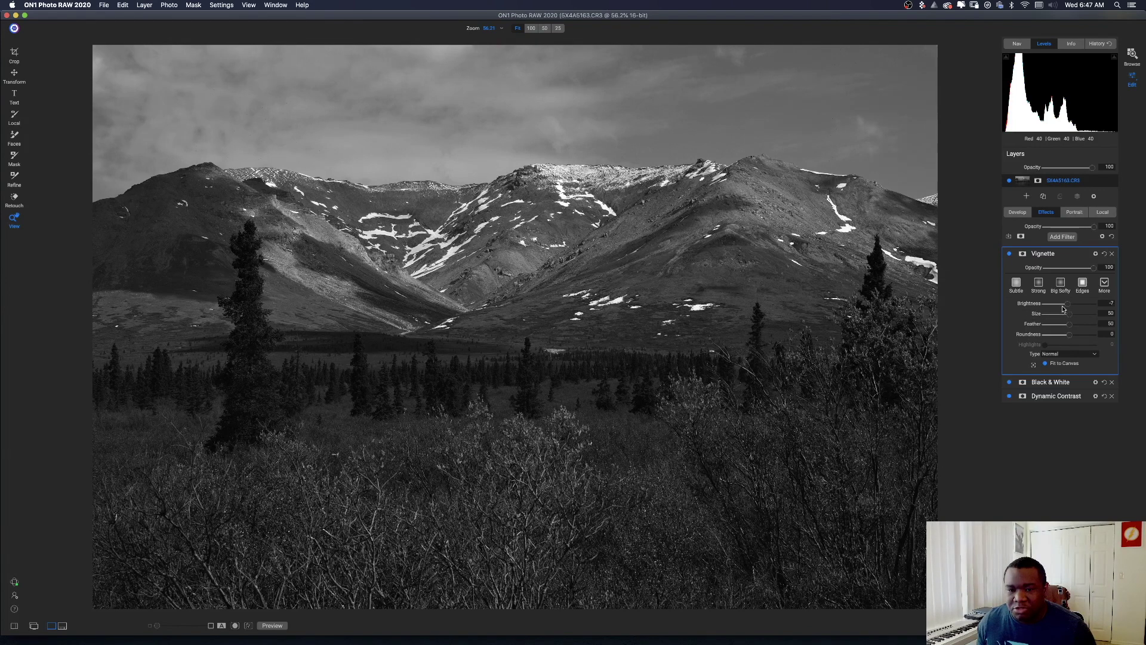
left_click_drag(1063, 308, 1056, 309)
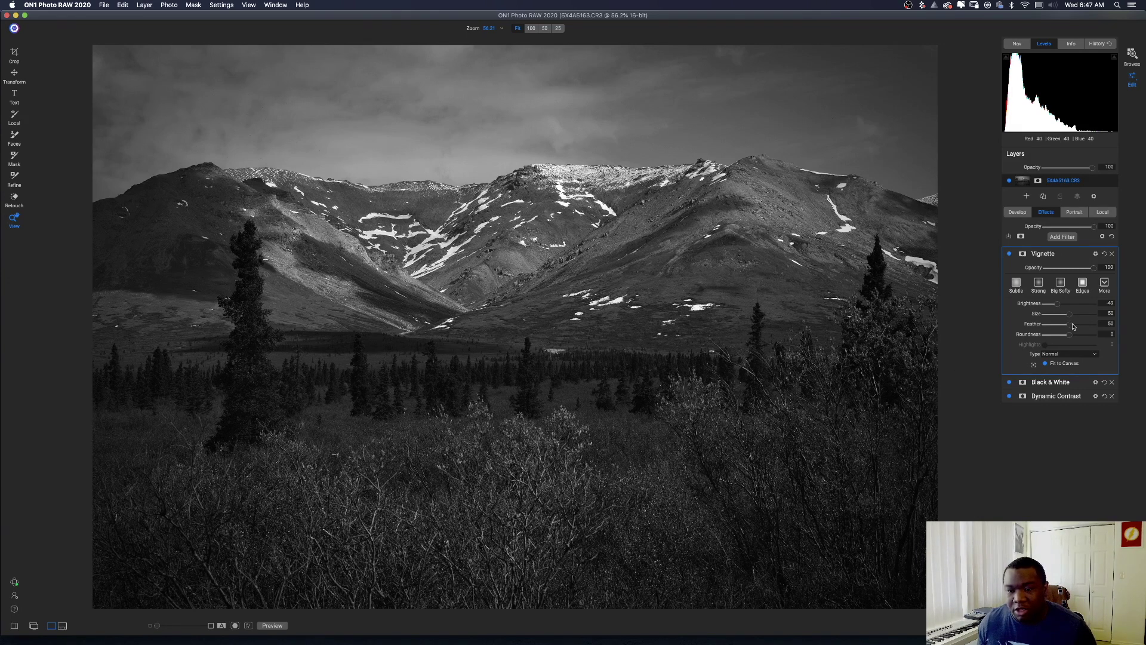
left_click_drag(1072, 326, 1060, 319)
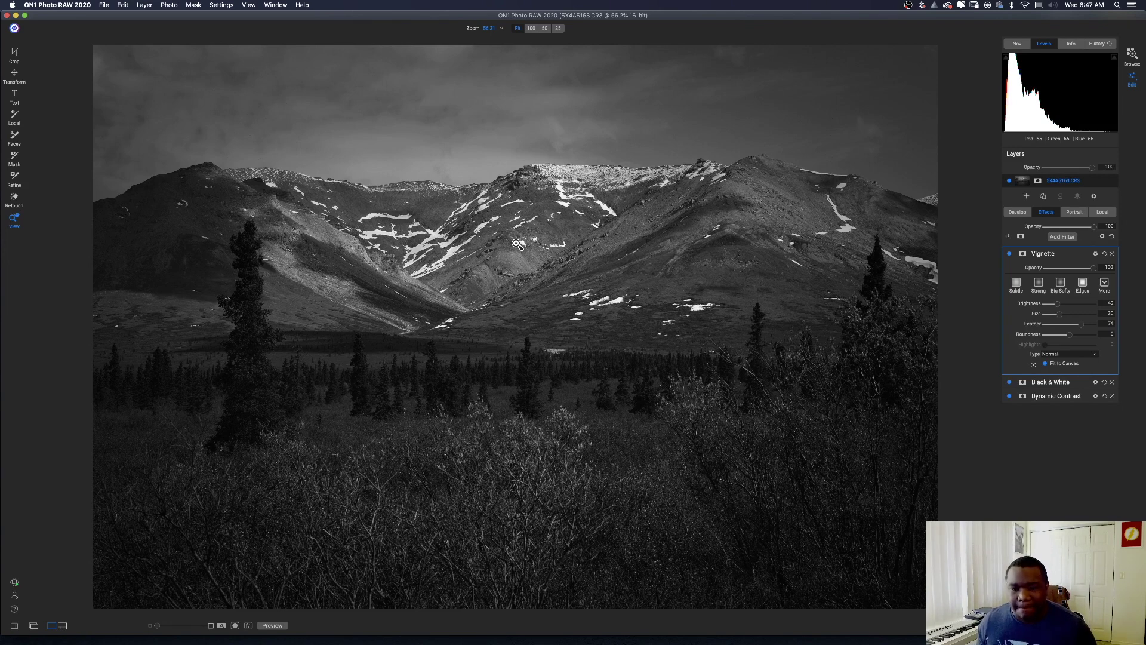
Collapse the Vignette settings and toggle the preview to compare the edit with the colour original.
left_click(1073, 255)
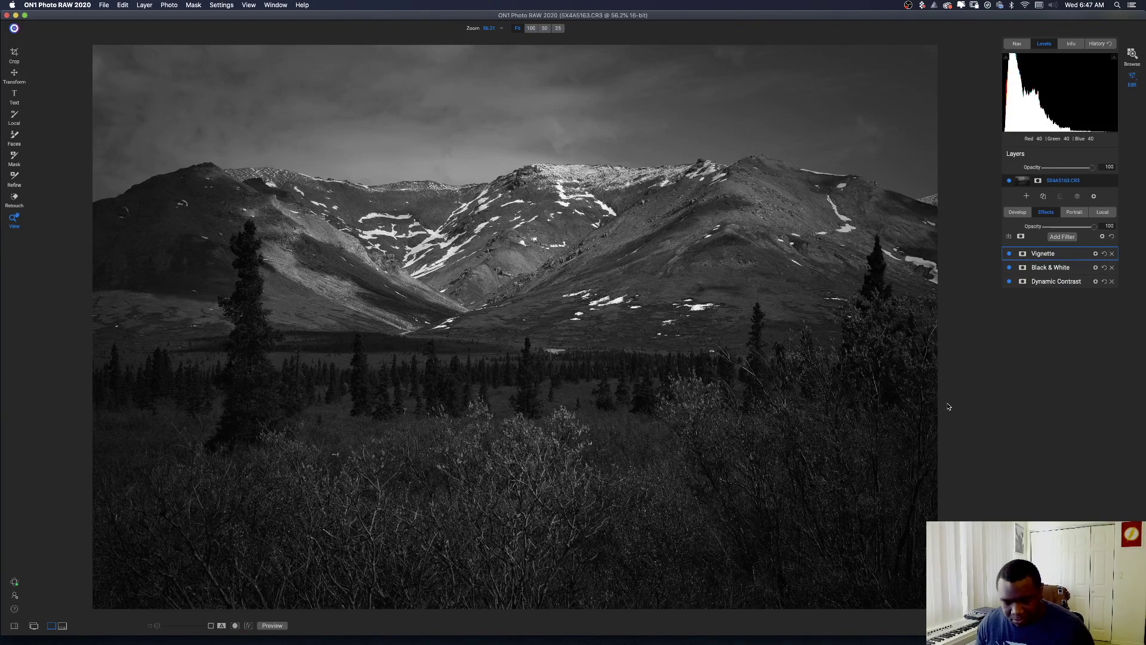
key("backslash")
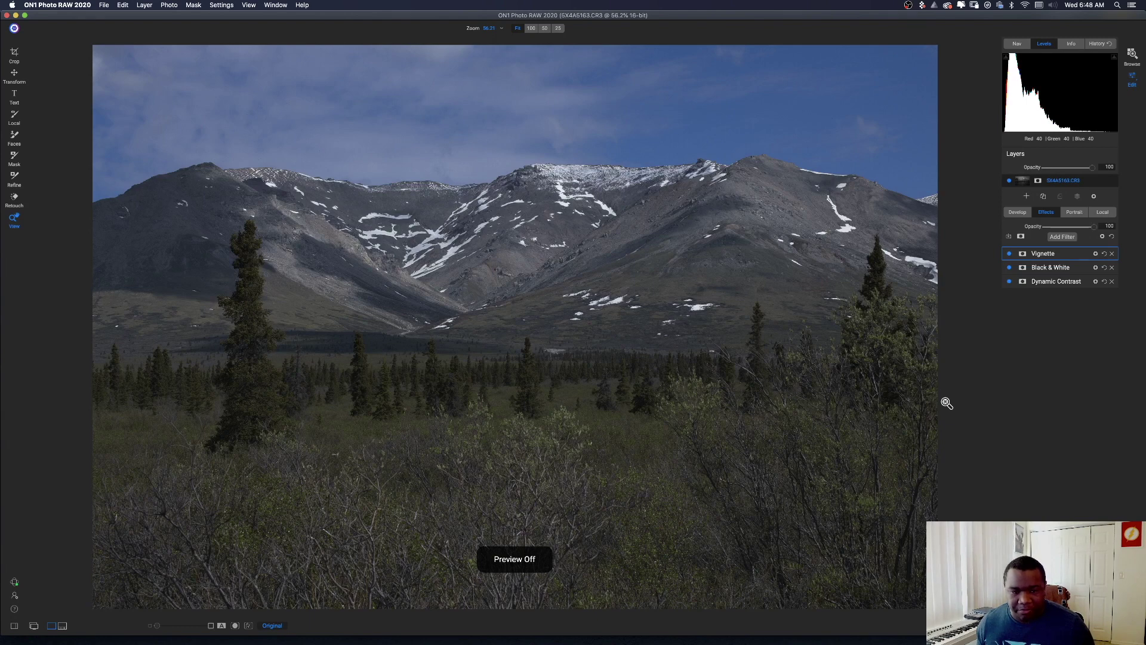
key("super+p")
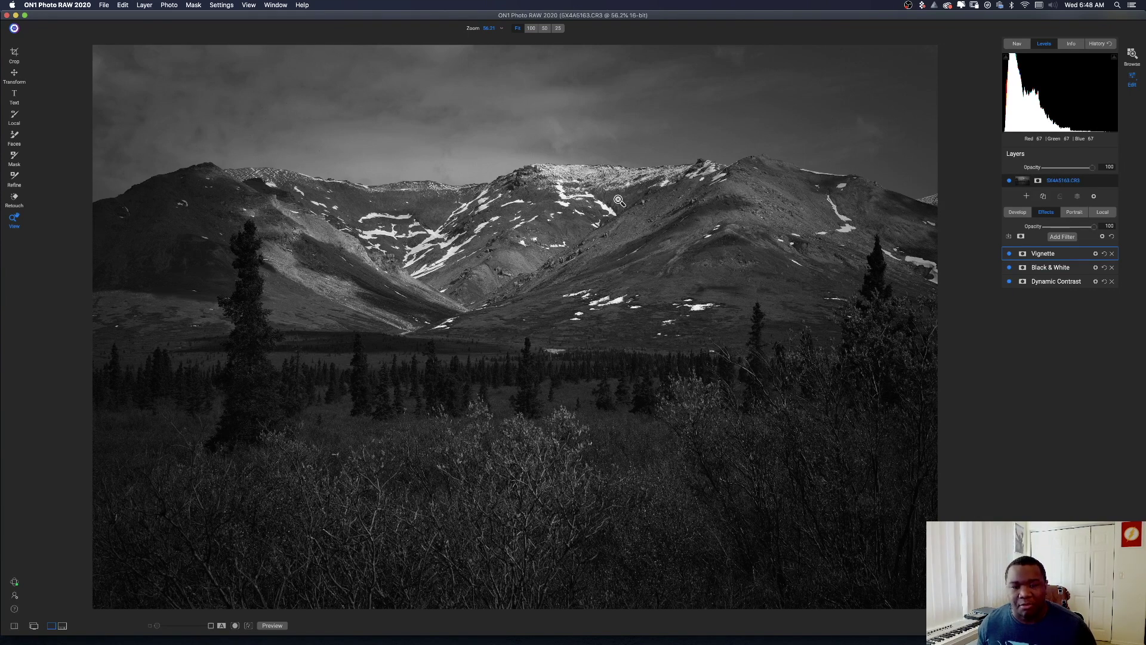
key("super+p")
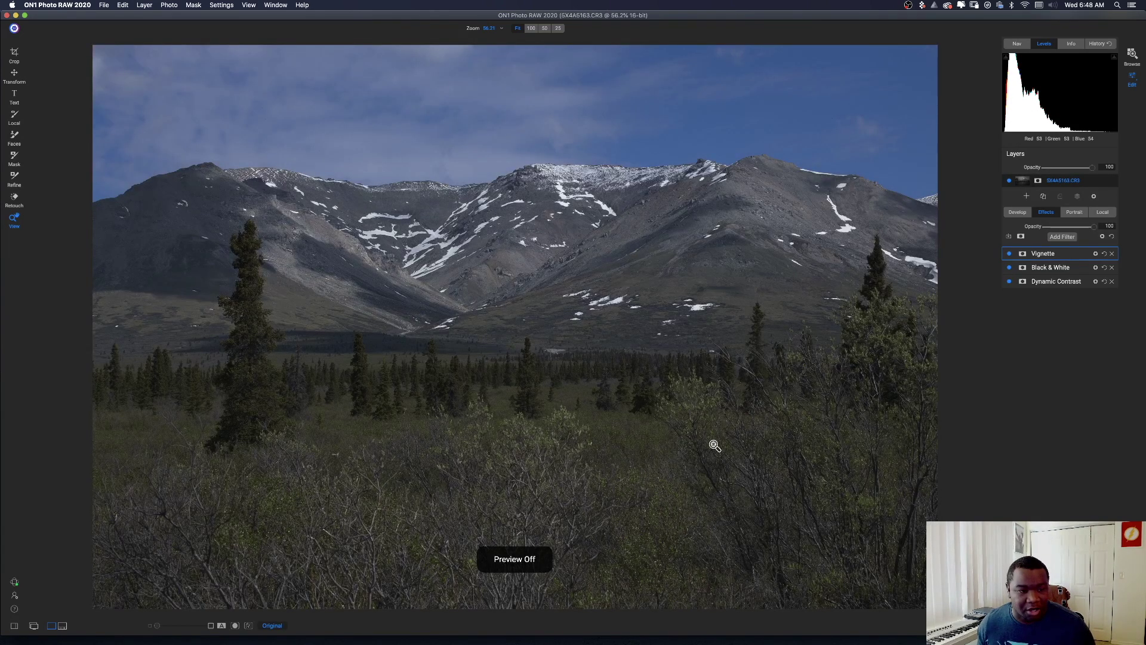
key("super+p")
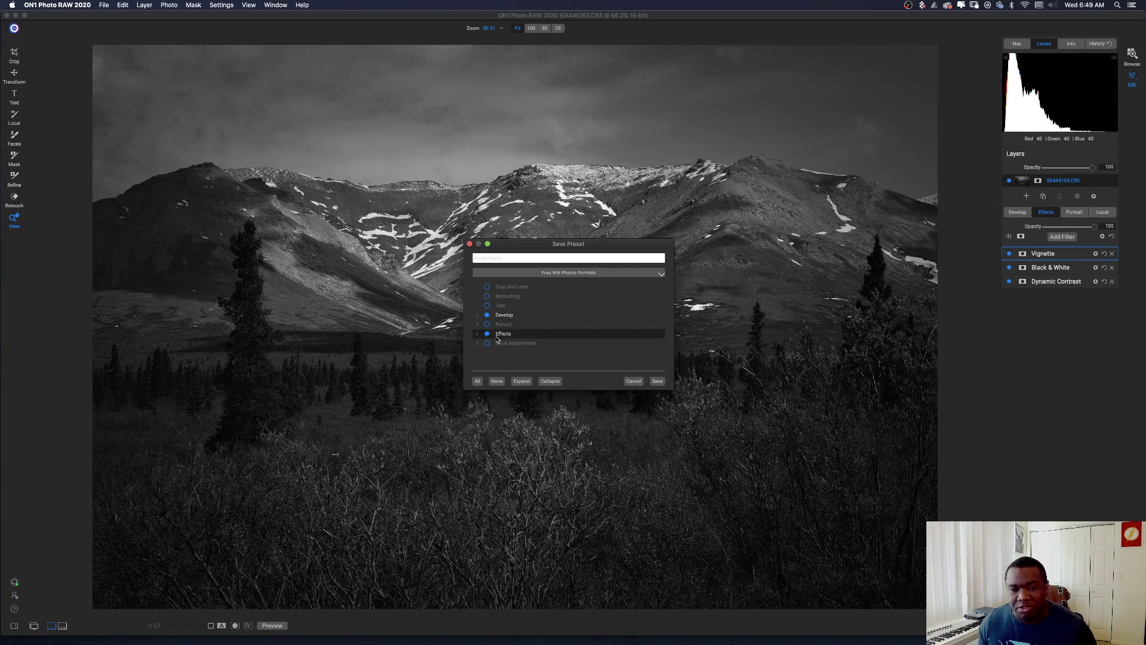
Expand the Develop and Effects sections to review the settings the preset includes.
left_click(478, 315)
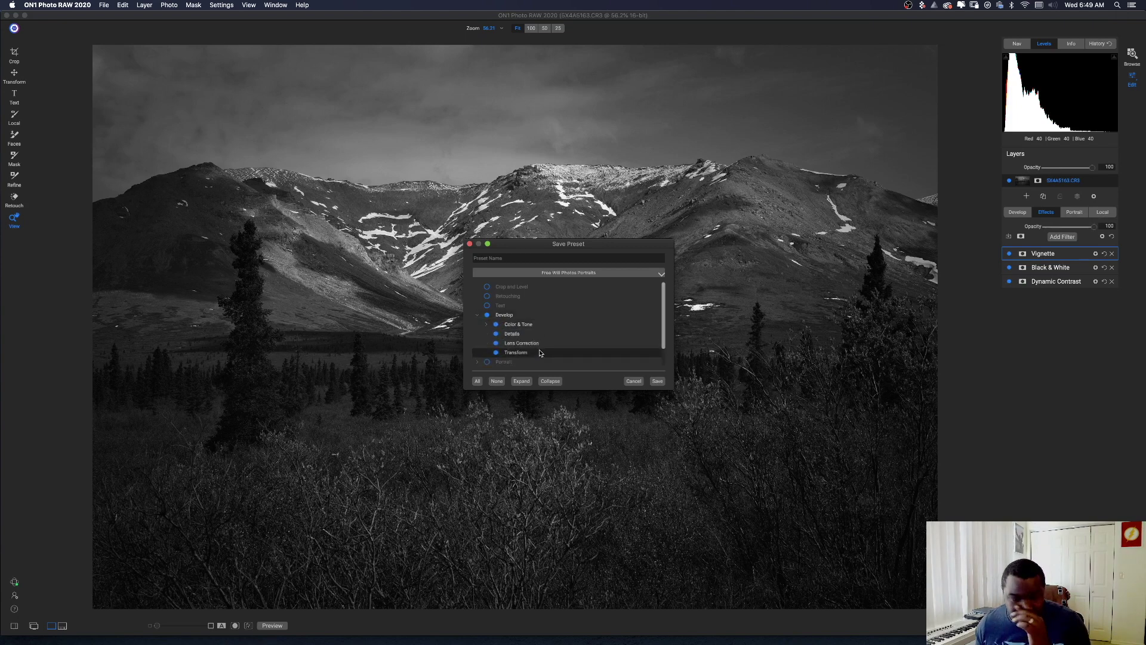
left_click(478, 315)
left_click(478, 334)
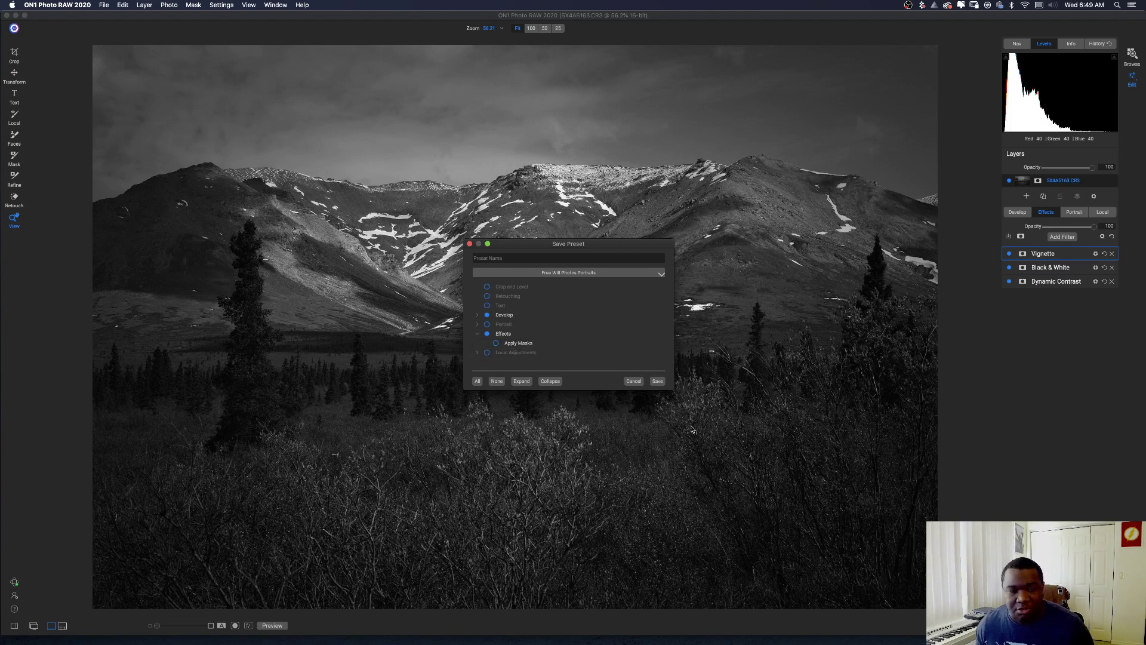
Name the preset 'Landscape Drama 1' and open the category list.
left_click(523, 260)
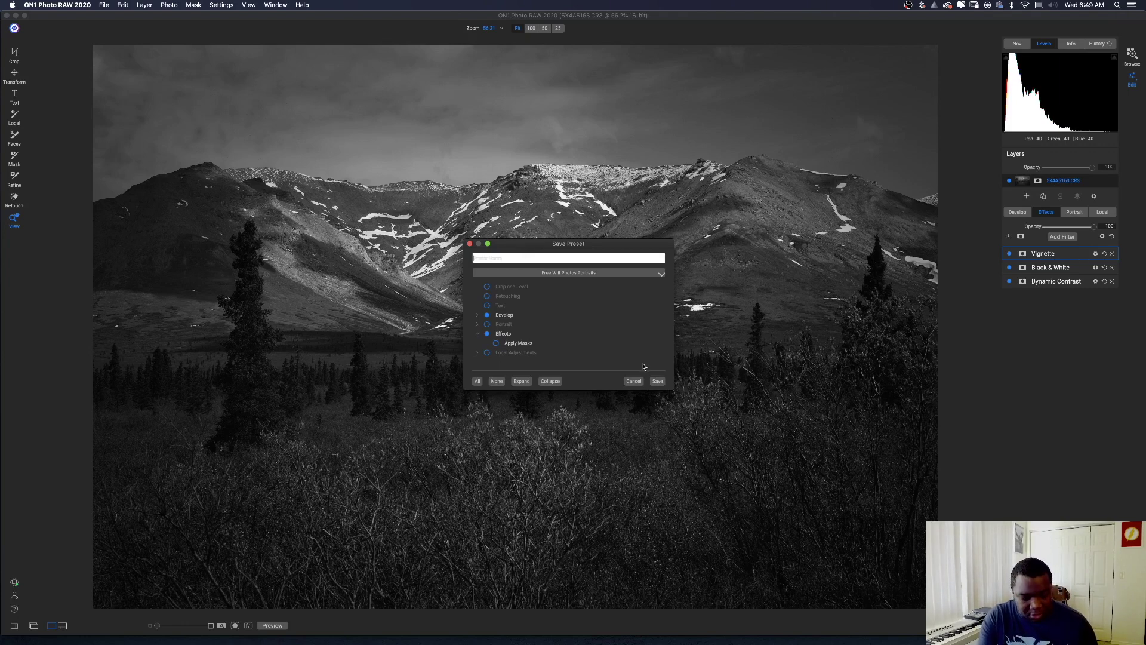
type("Landscape Drama 1")
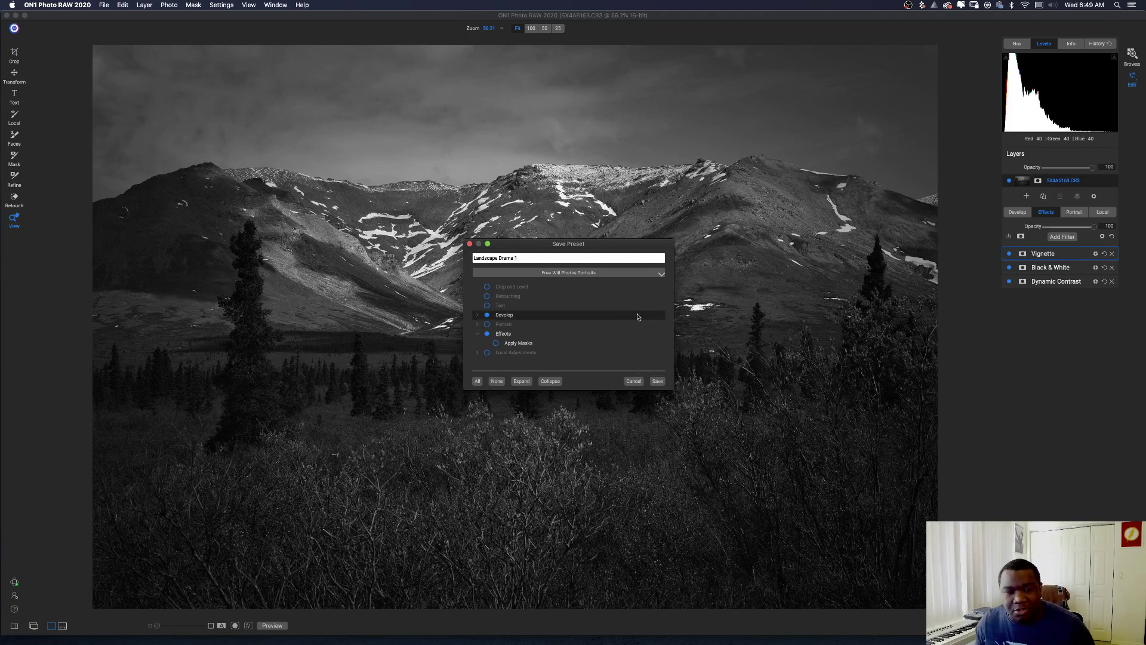
left_click(660, 276)
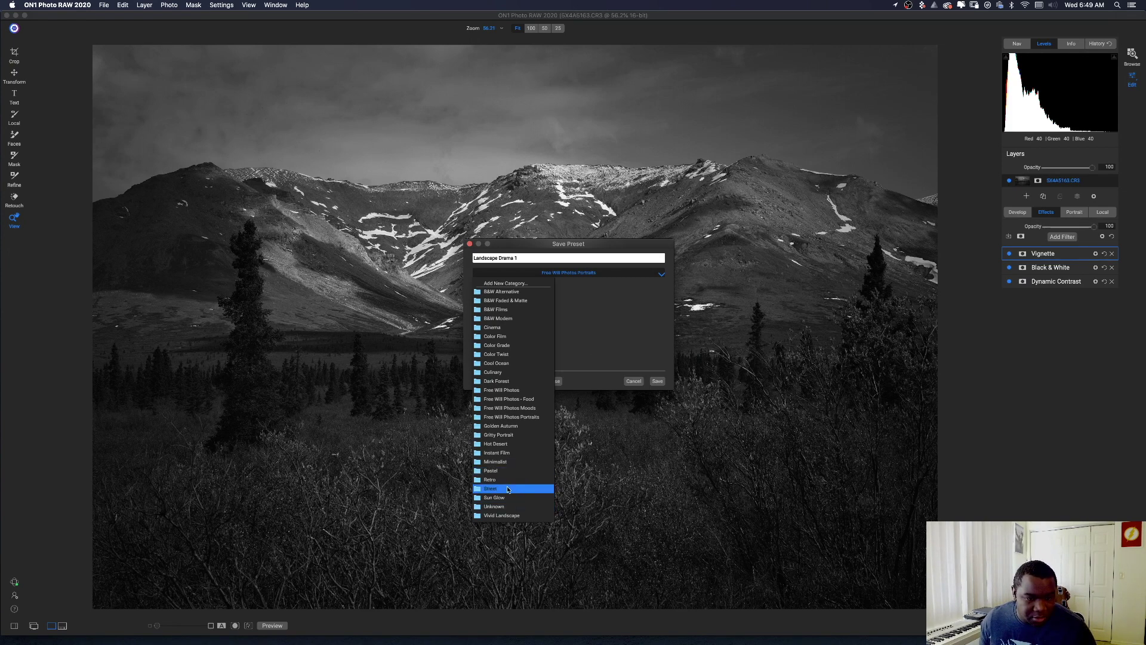
Create the 'Free Will Photos Landscape' category and save the Landscape Drama 1 preset into it.
left_click(509, 284)
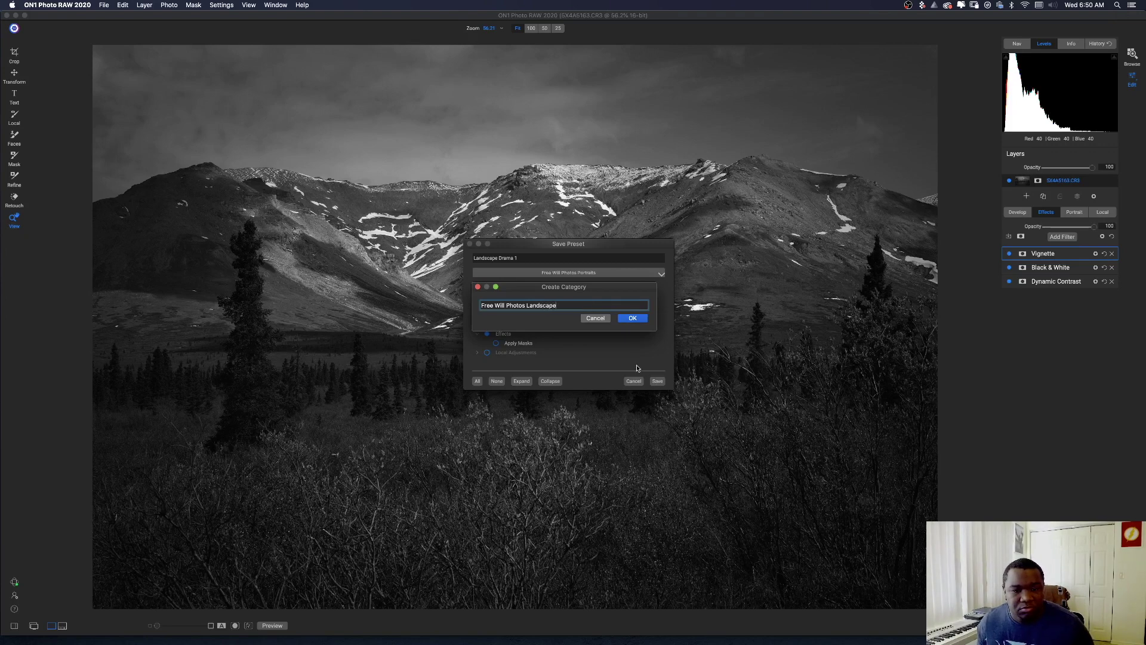
left_click(632, 318)
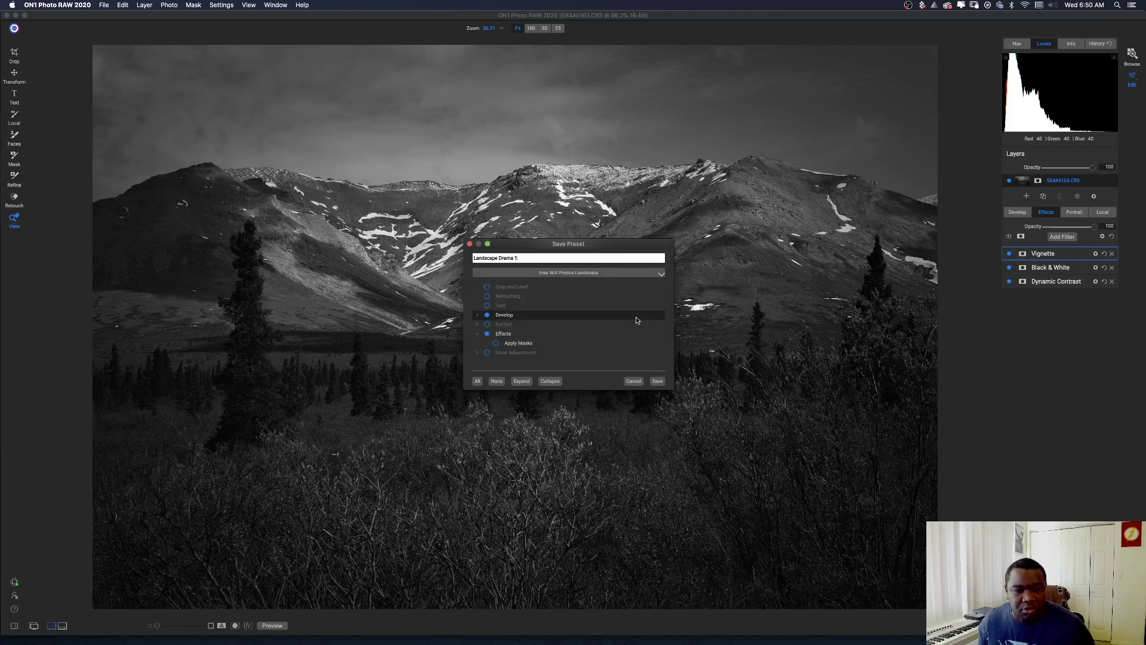
left_click(656, 382)
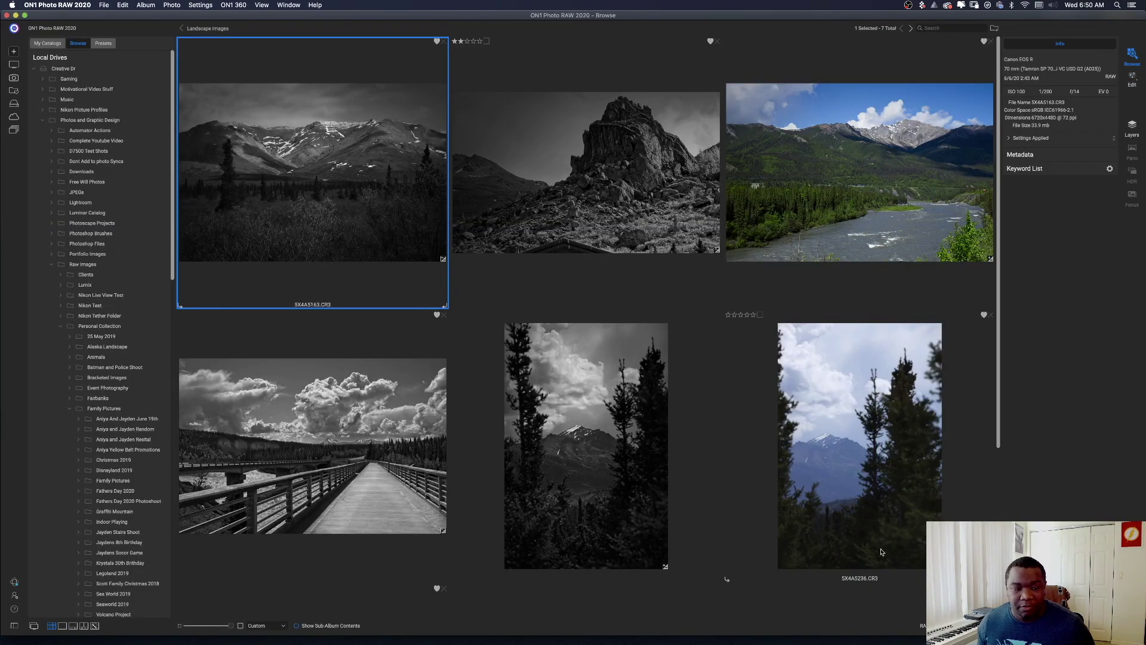
Open 5X4A5236.CR3 in the Edit module with the Presets panel showing on the left.
left_click(850, 439)
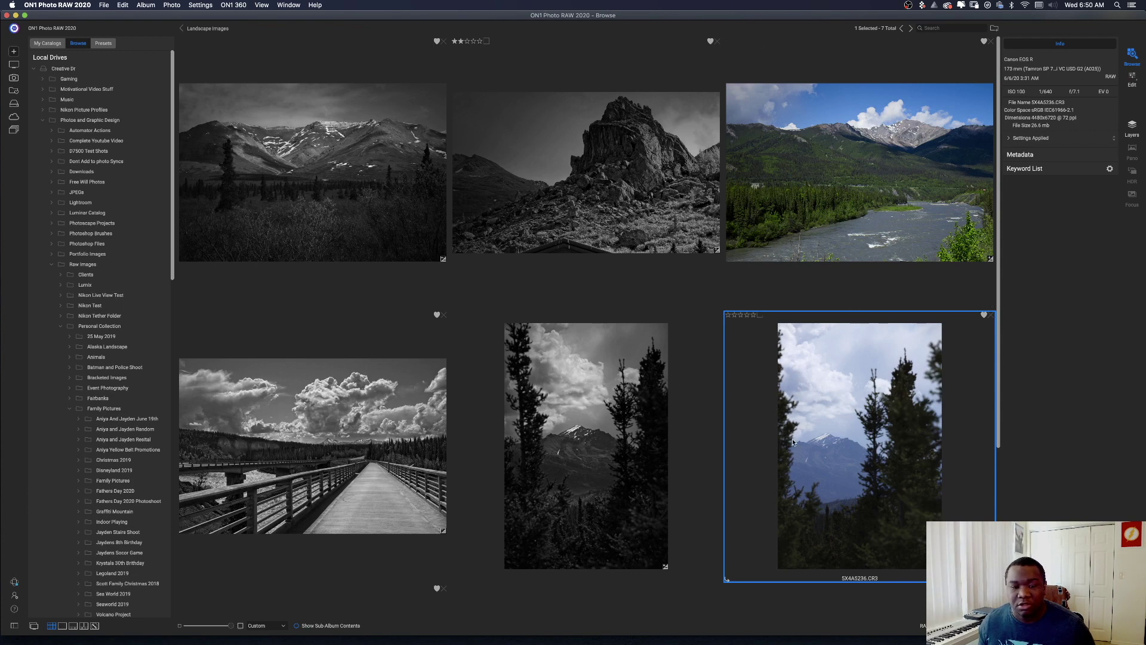
double_click(864, 393)
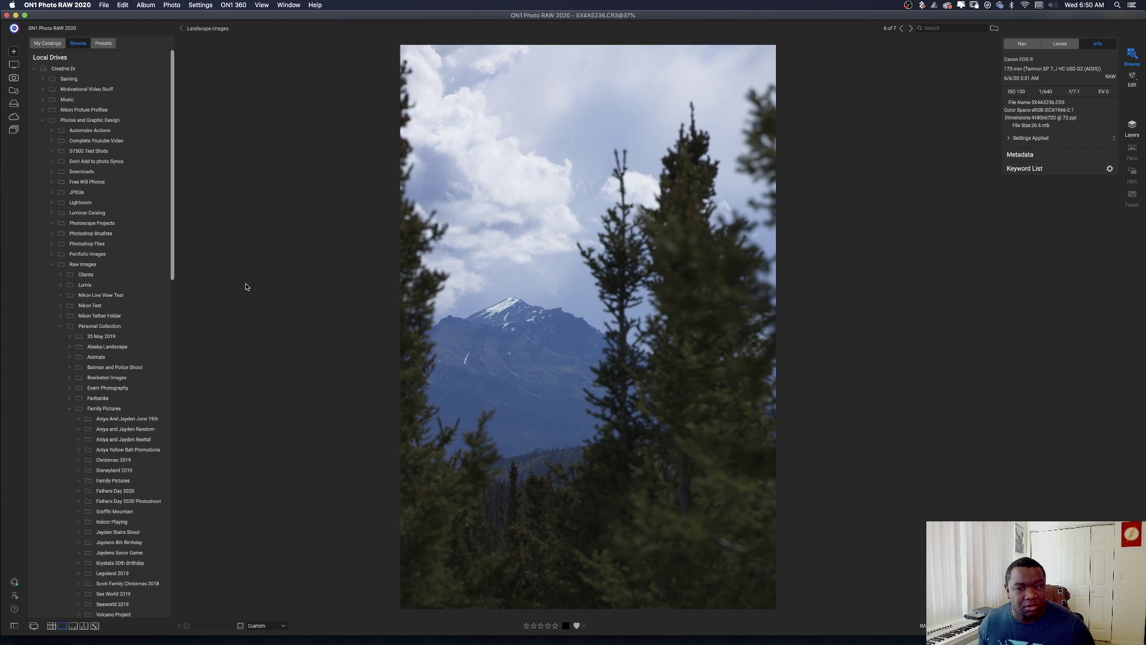
left_click(1132, 78)
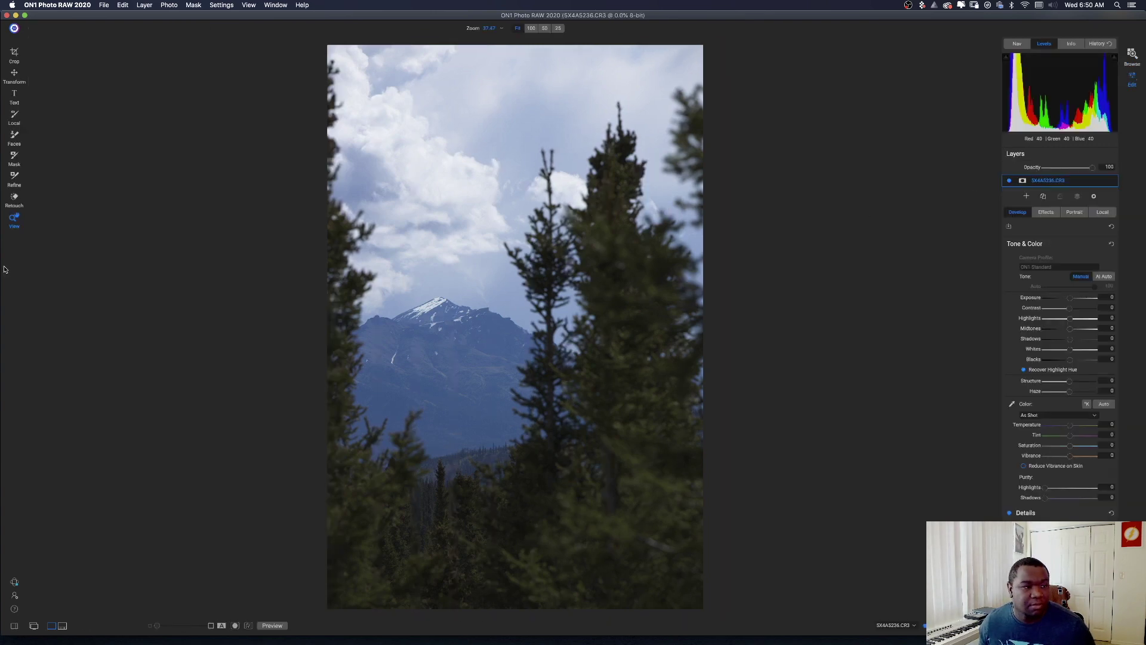
mouse_move(5, 637)
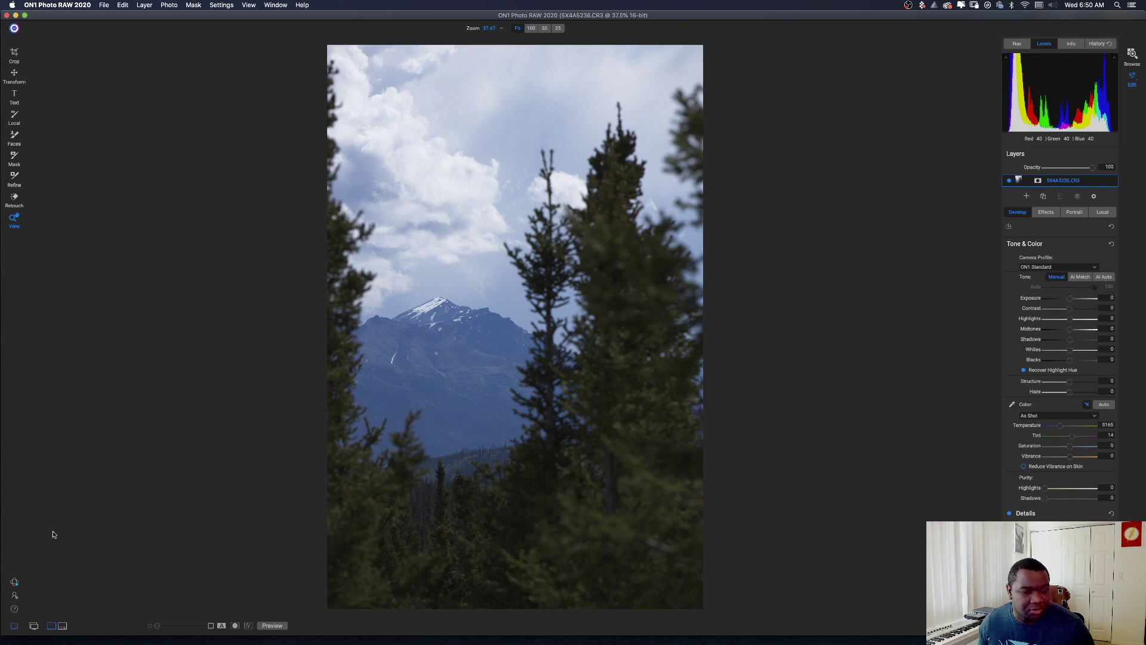
left_click(14, 625)
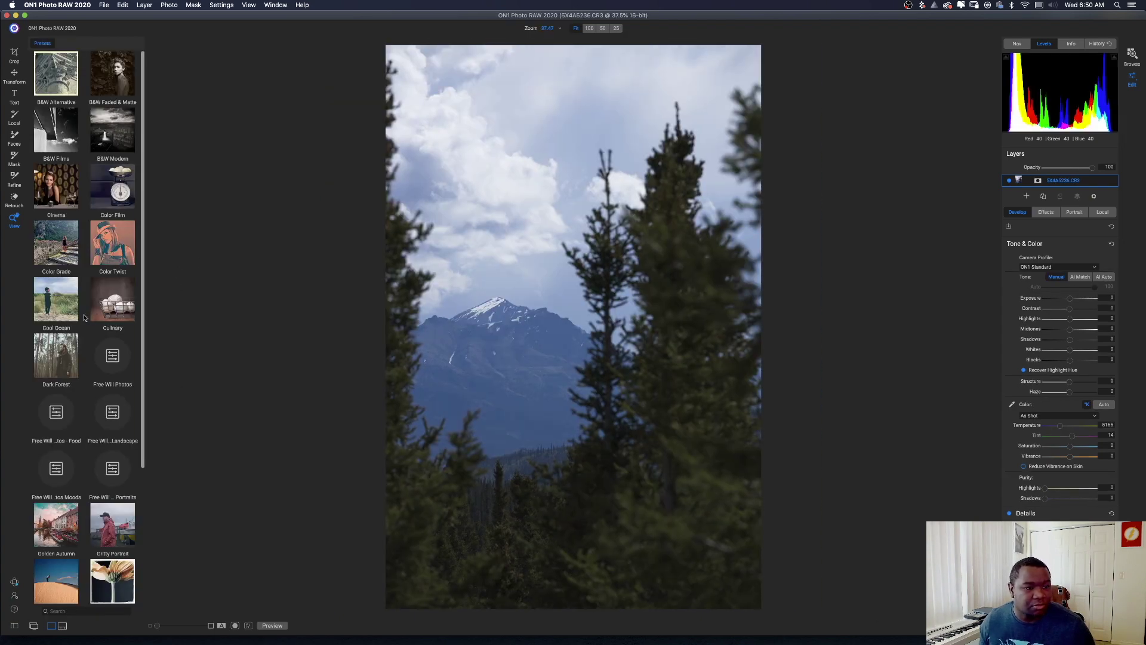
scroll(83, 317, "down", 5)
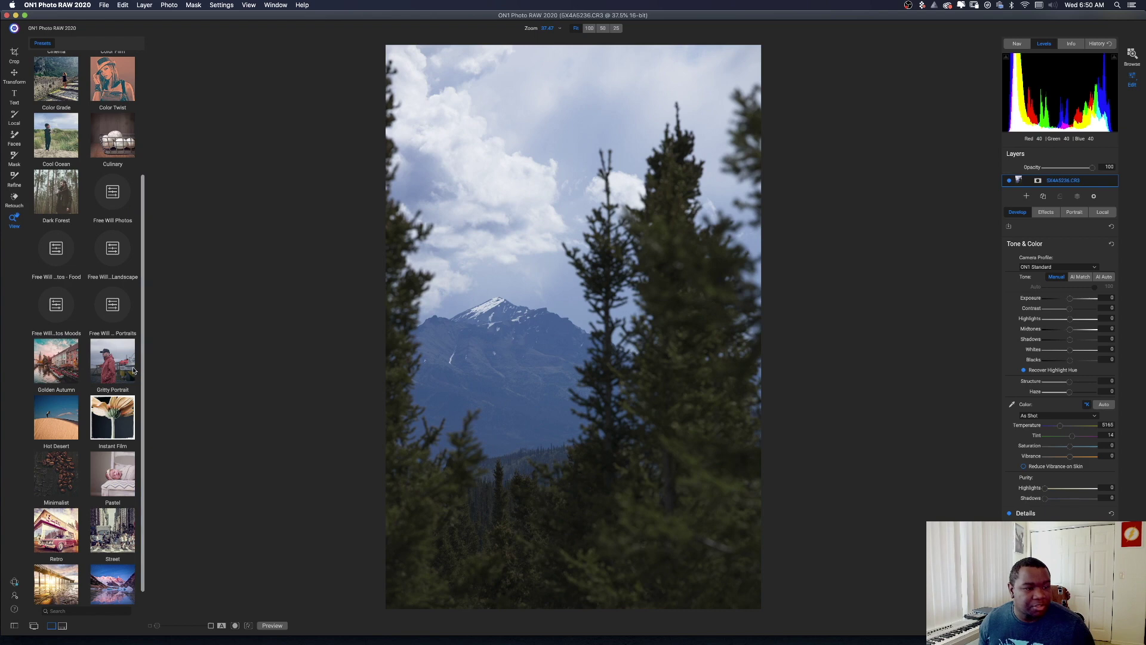
Apply Landscape Drama 1 from the Free Will Photos Landscape category and view the filters it added.
left_click(113, 249)
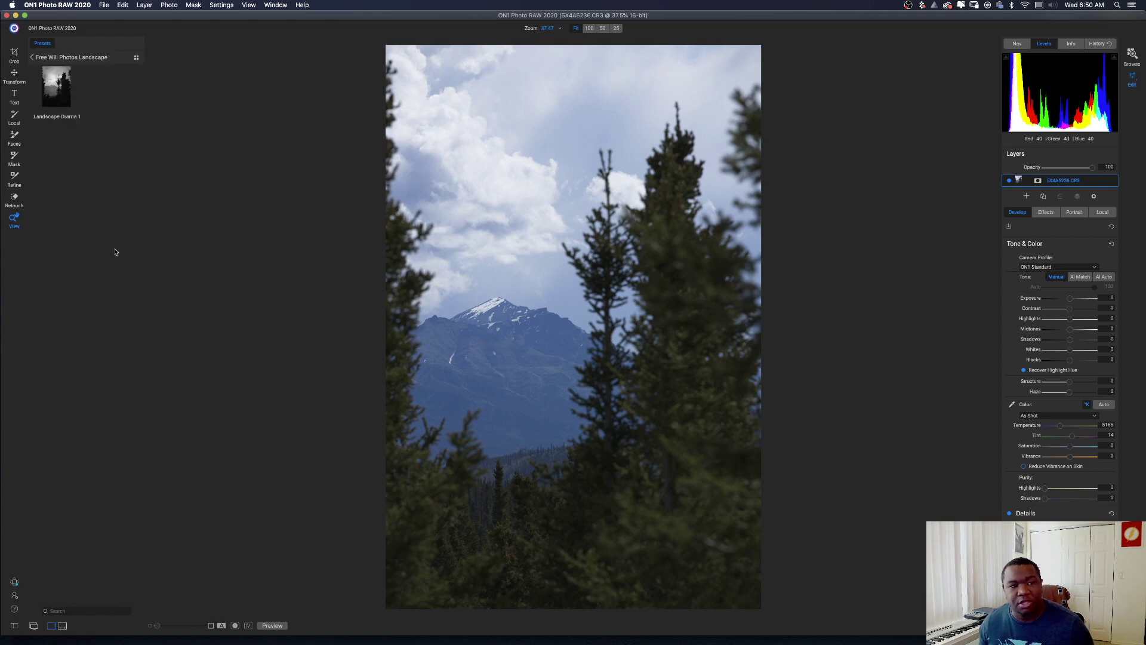
left_click(61, 91)
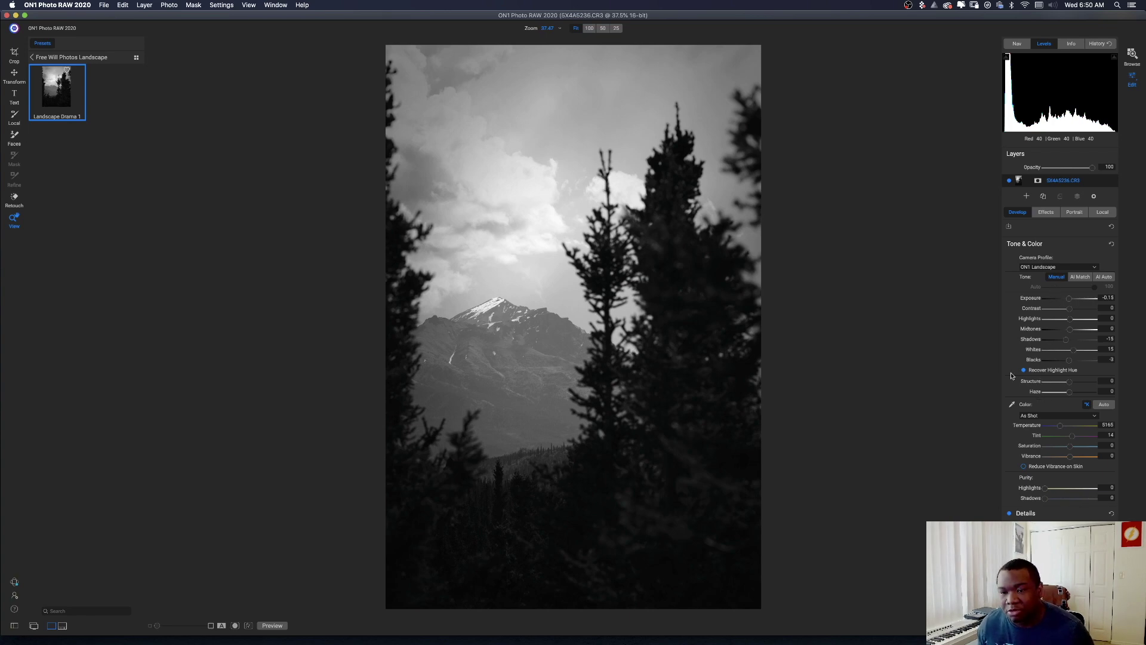
left_click(1045, 214)
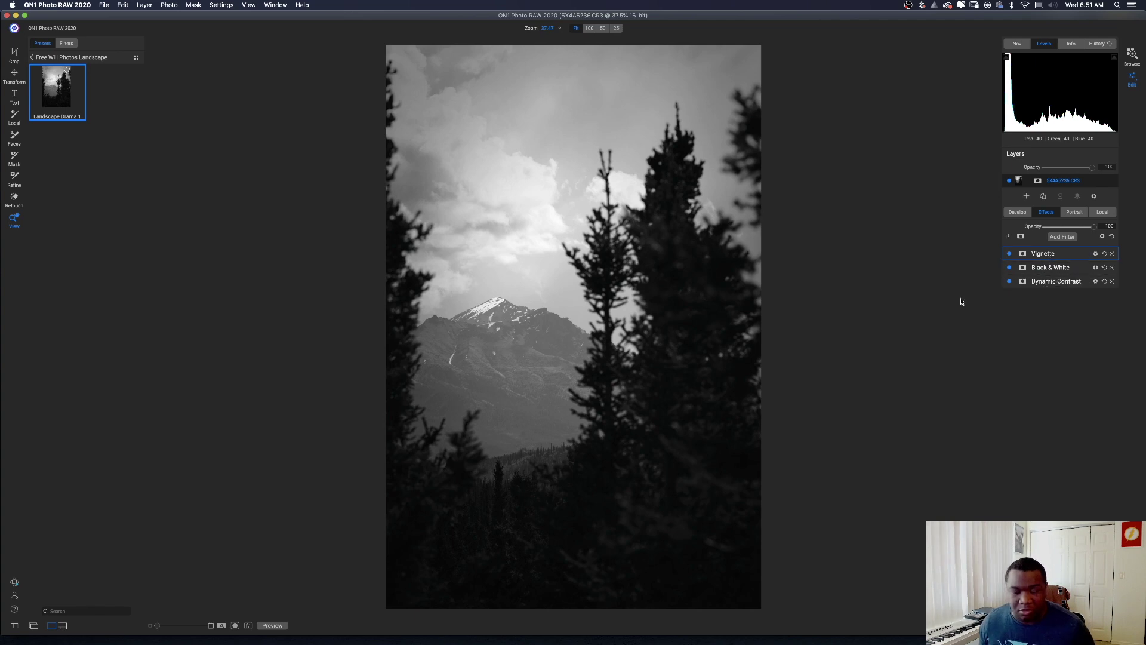
Centre the vignette on the mountain with size 0, feather 100 and brightness -67.
left_click(1063, 254)
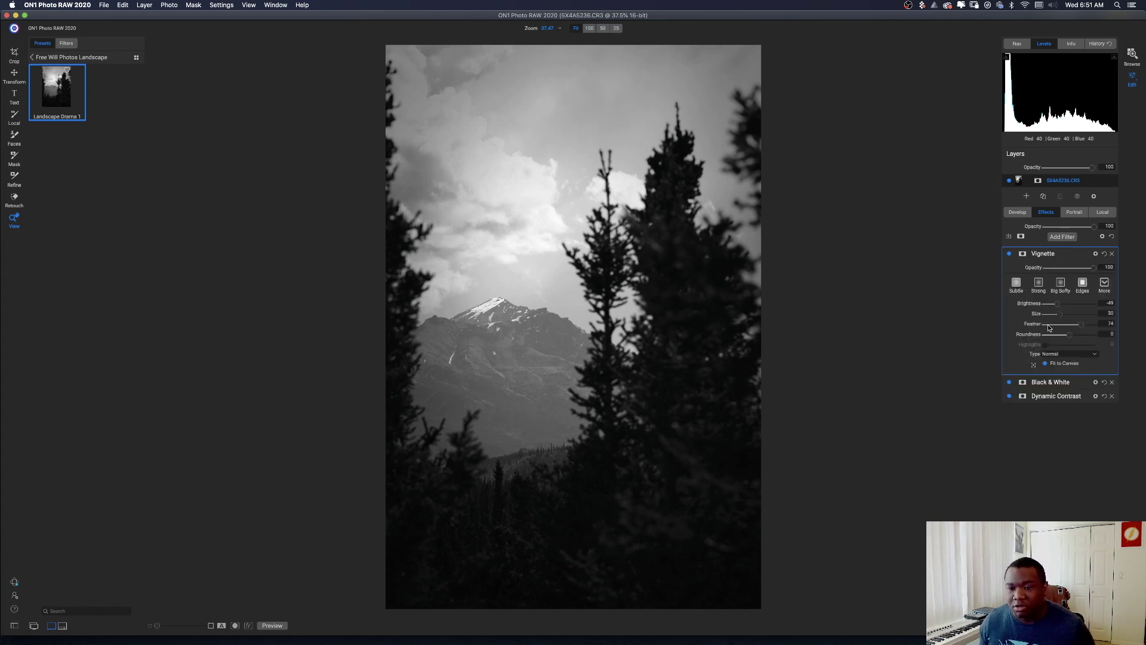
left_click_drag(1053, 308, 1048, 308)
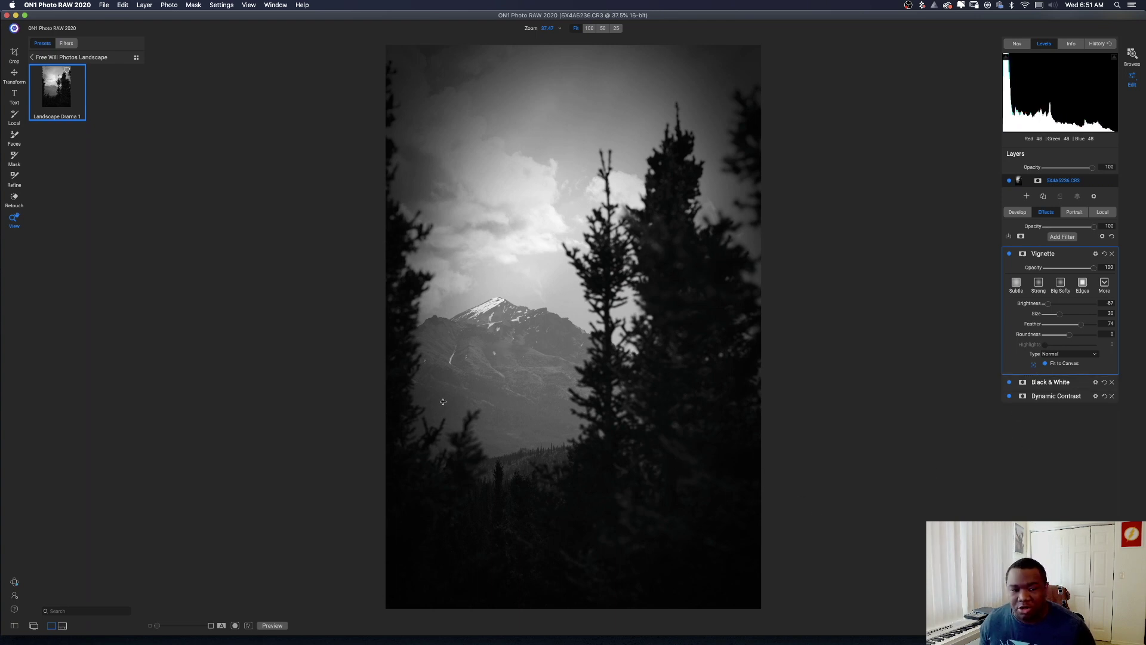
left_click(492, 339)
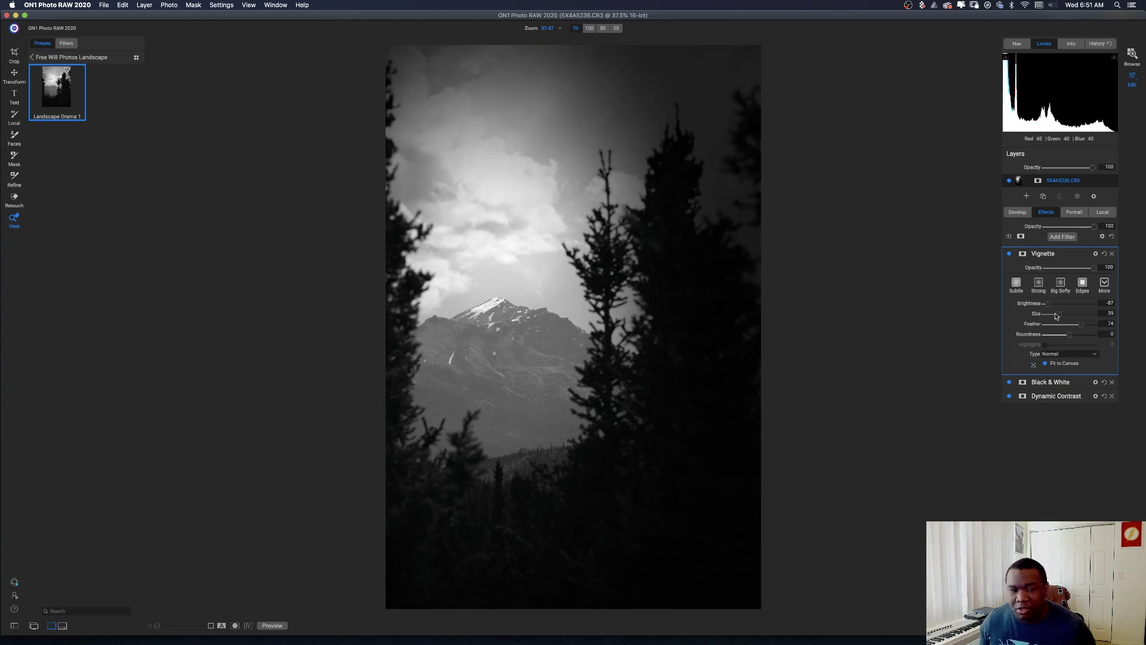
left_click_drag(1055, 315, 1045, 317)
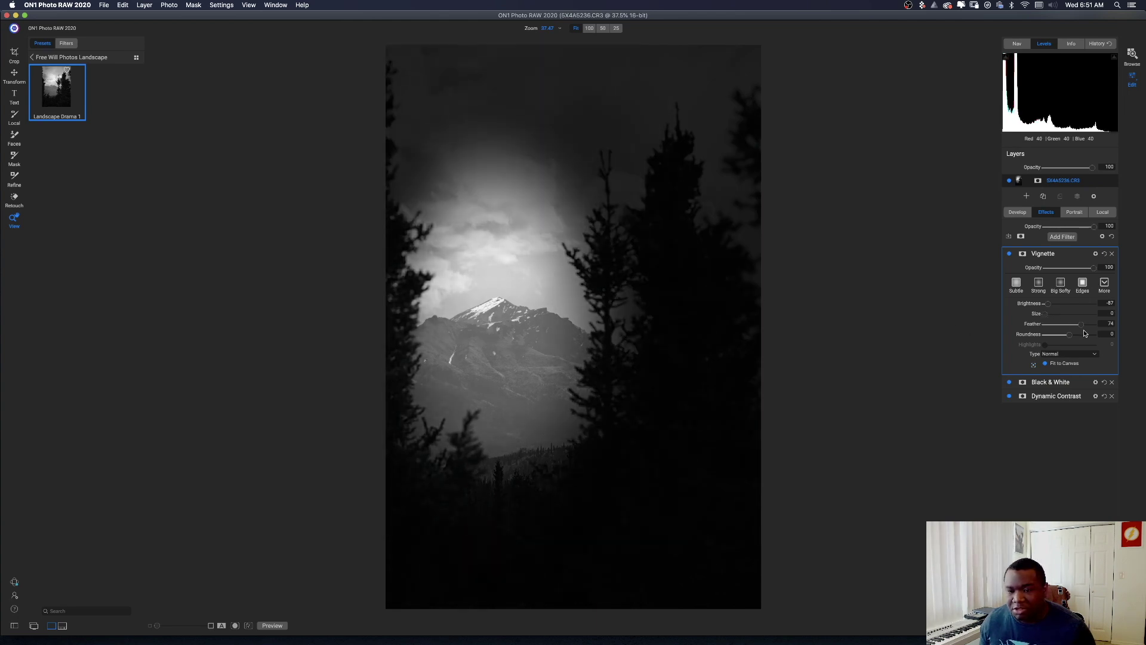
left_click_drag(1085, 326, 1099, 326)
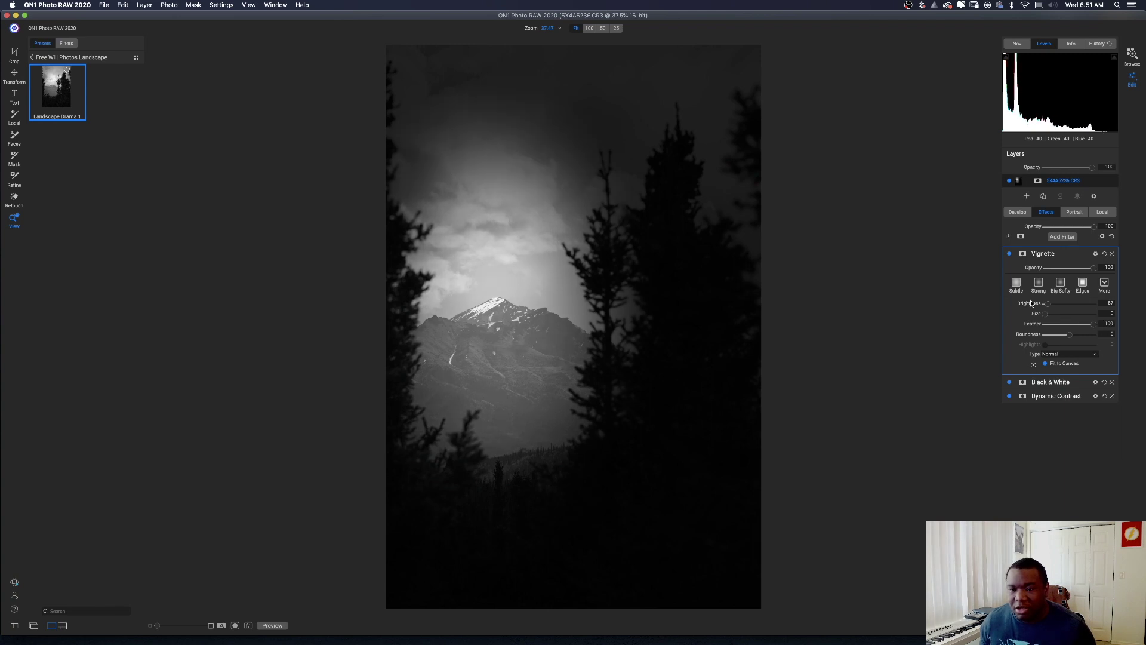
left_click_drag(1049, 306, 1054, 307)
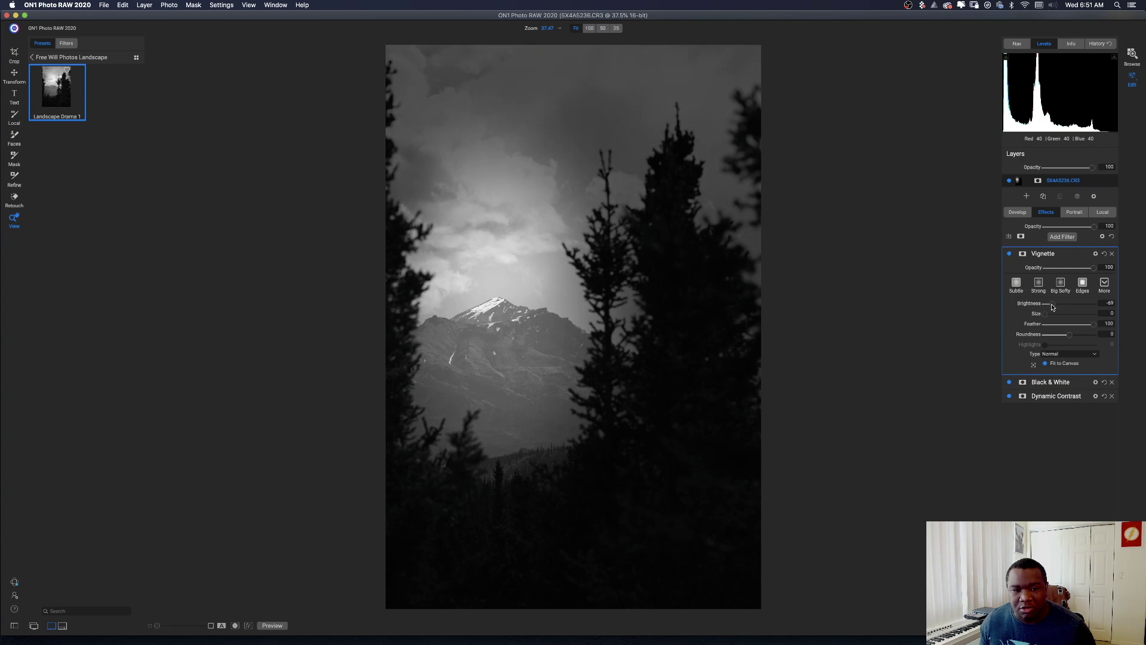
left_click_drag(1052, 307, 1054, 307)
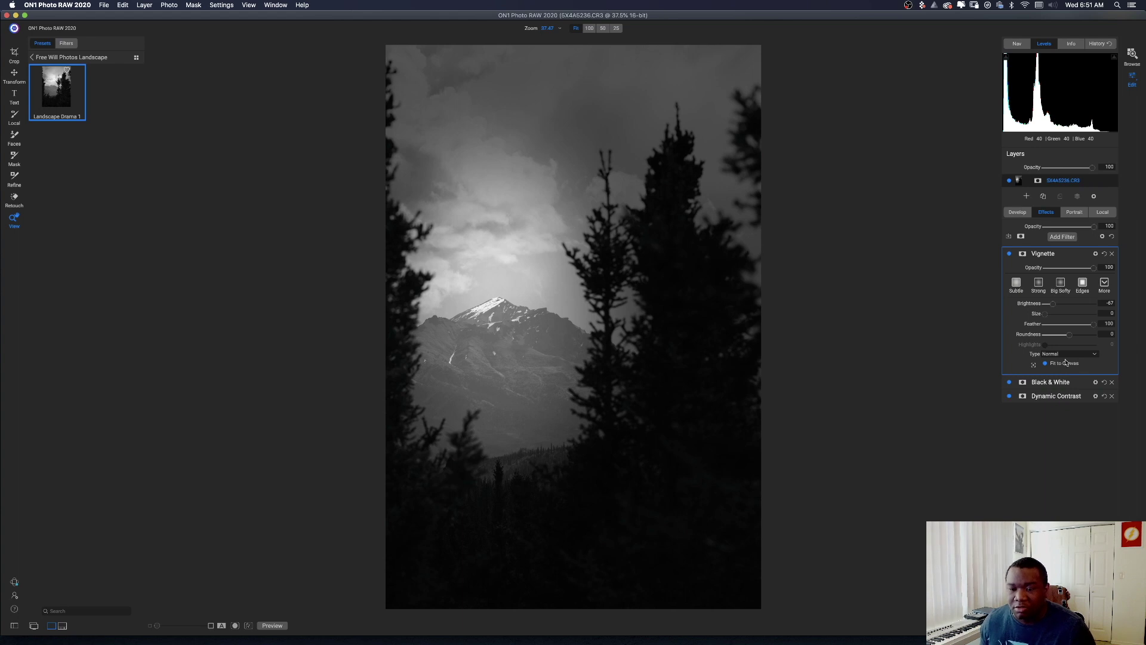
Reshape the vignette into a wider, softly rounded oval with roundness about 31.
left_click_drag(1065, 339, 1051, 341)
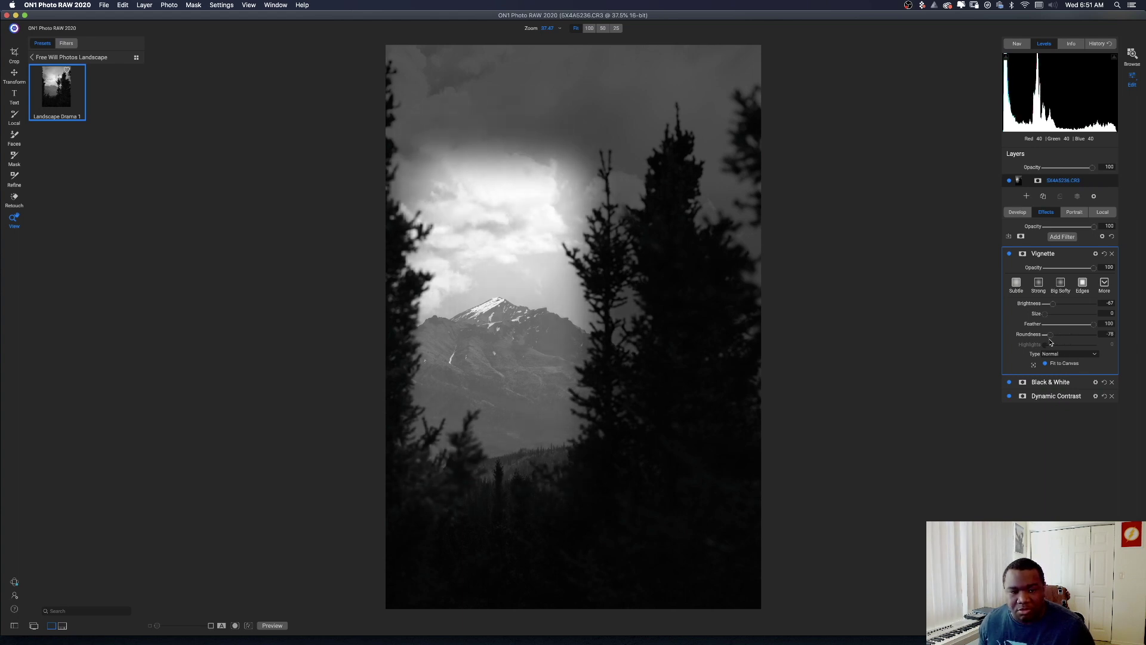
left_click_drag(1051, 342, 1077, 340)
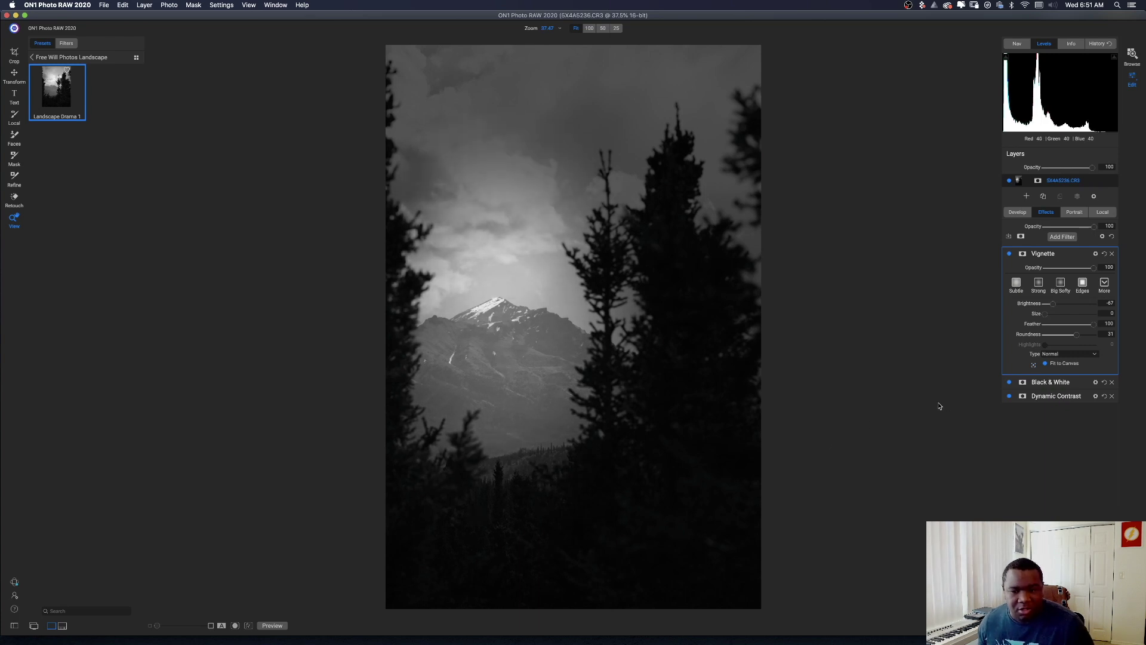
left_click(1071, 253)
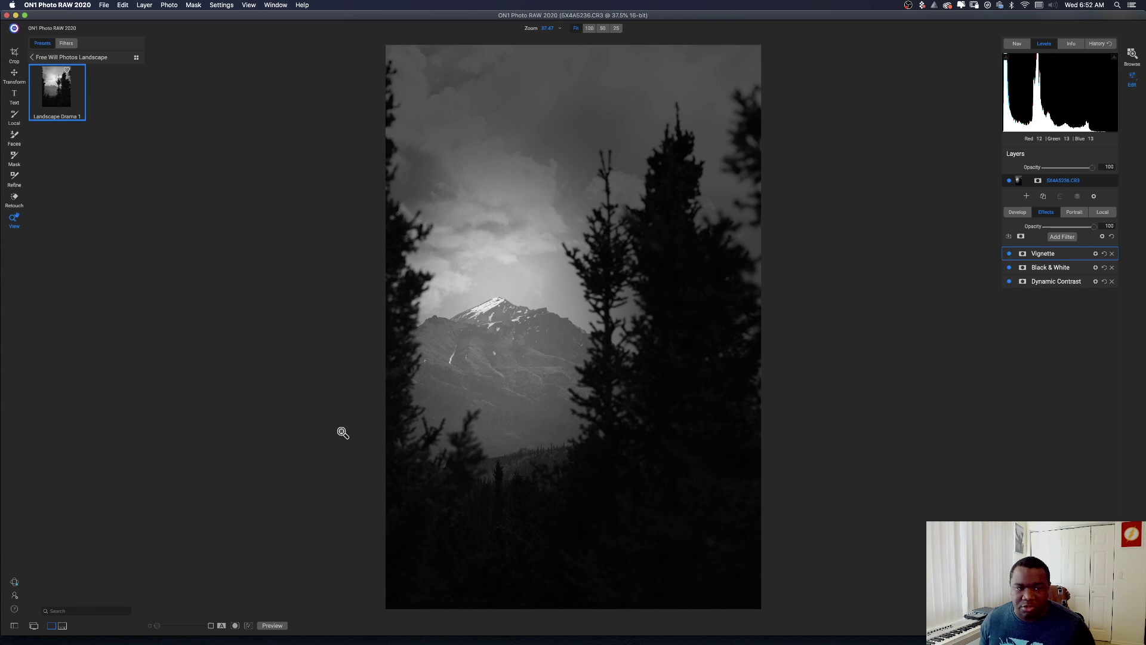
Hide the Vignette filter and switch to a new Local adjustment layer.
left_click(1009, 253)
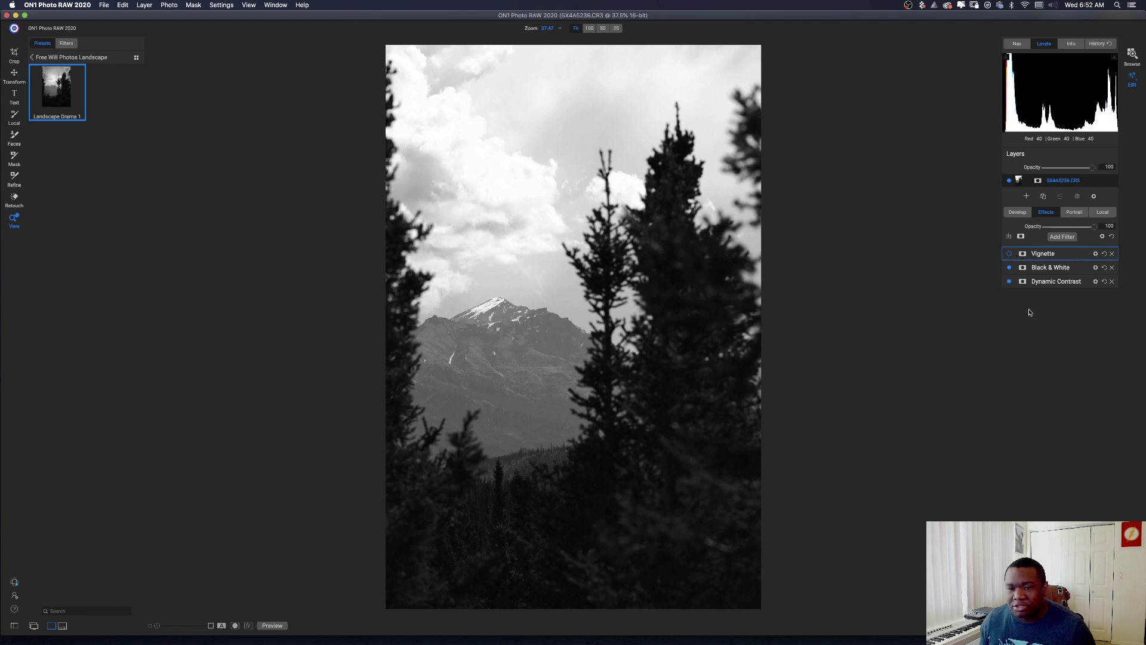
left_click(1109, 213)
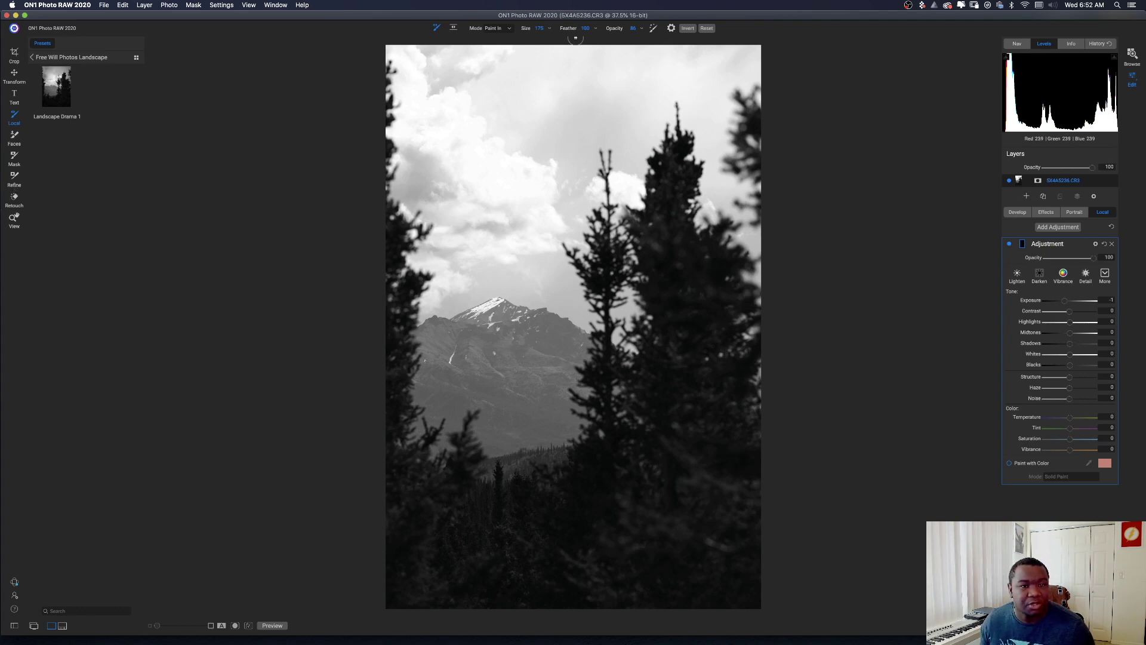
Place a Masking Bug gradient mask using the Strong Vignette preset on the mountain.
left_click(454, 29)
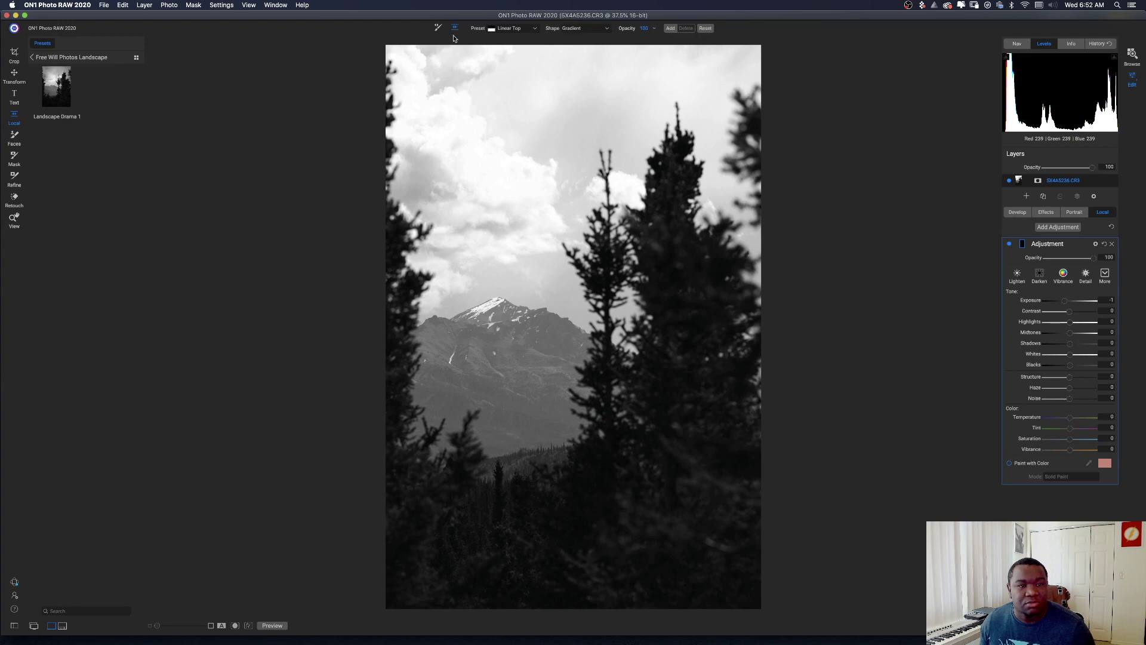
left_click(534, 30)
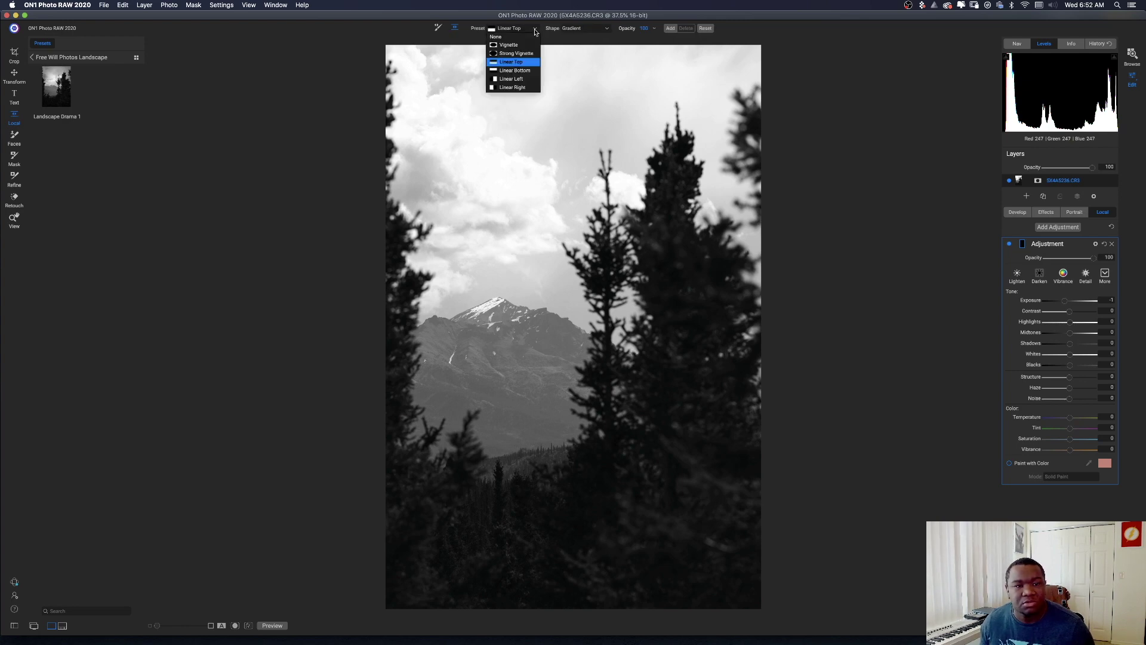
left_click(516, 45)
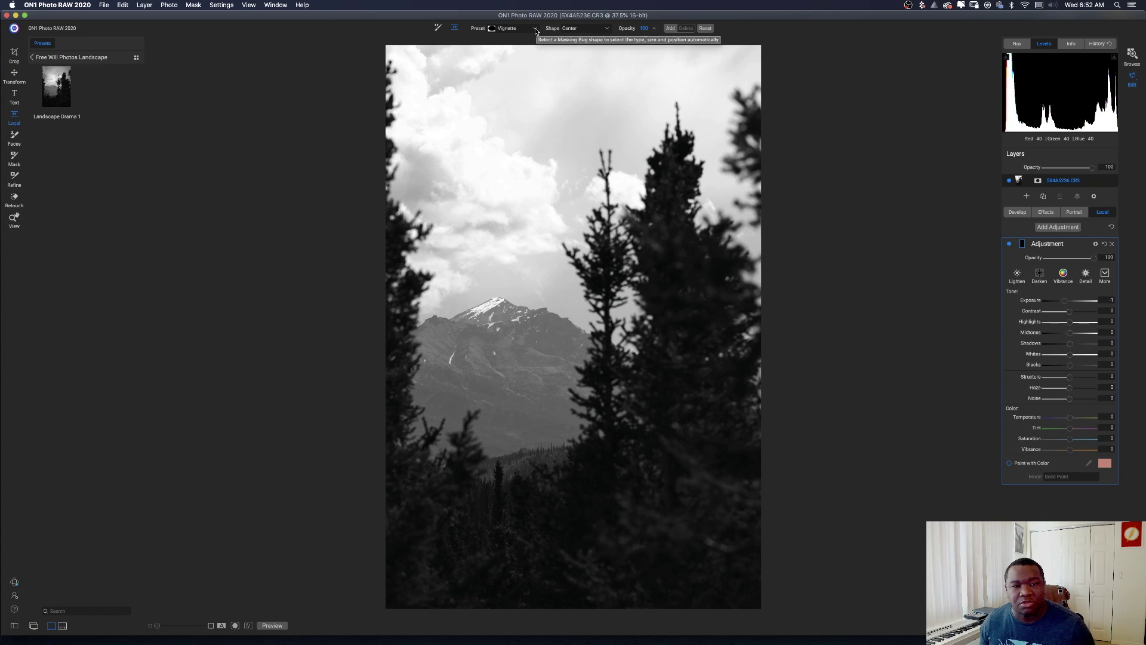
left_click(536, 31)
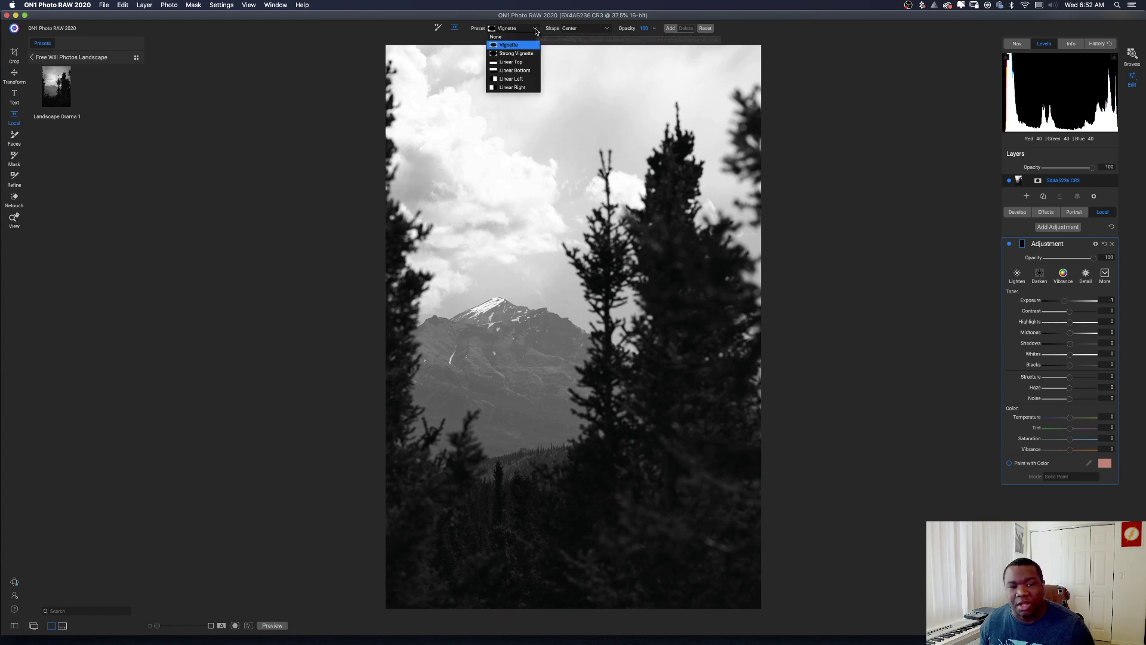
left_click(516, 53)
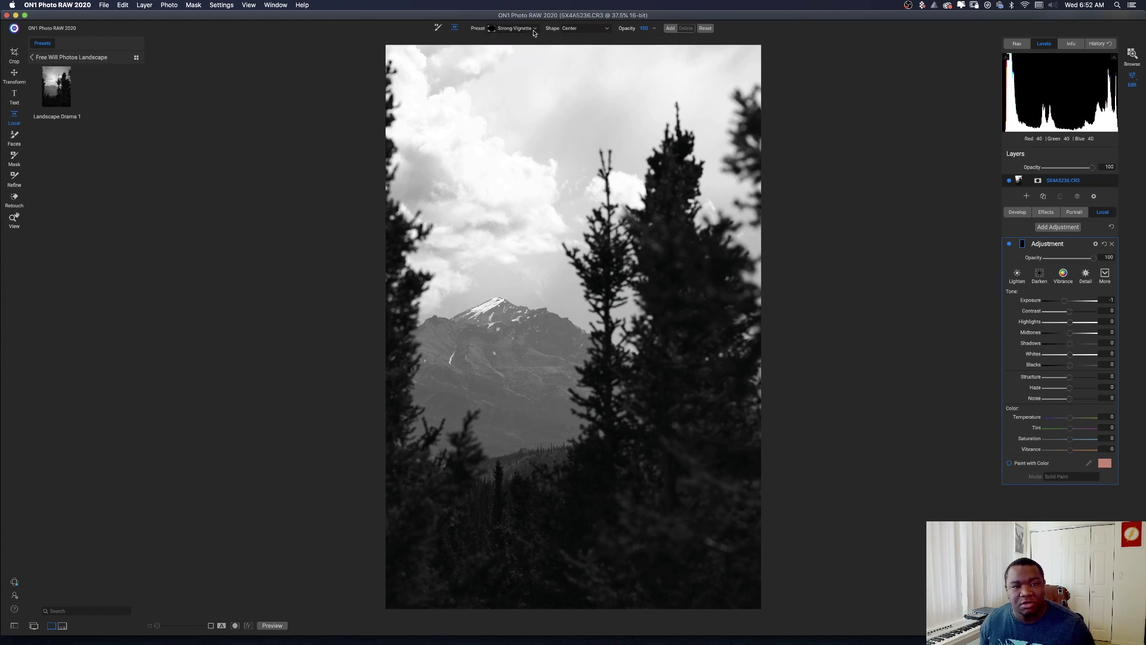
left_click(534, 31)
left_click(495, 322)
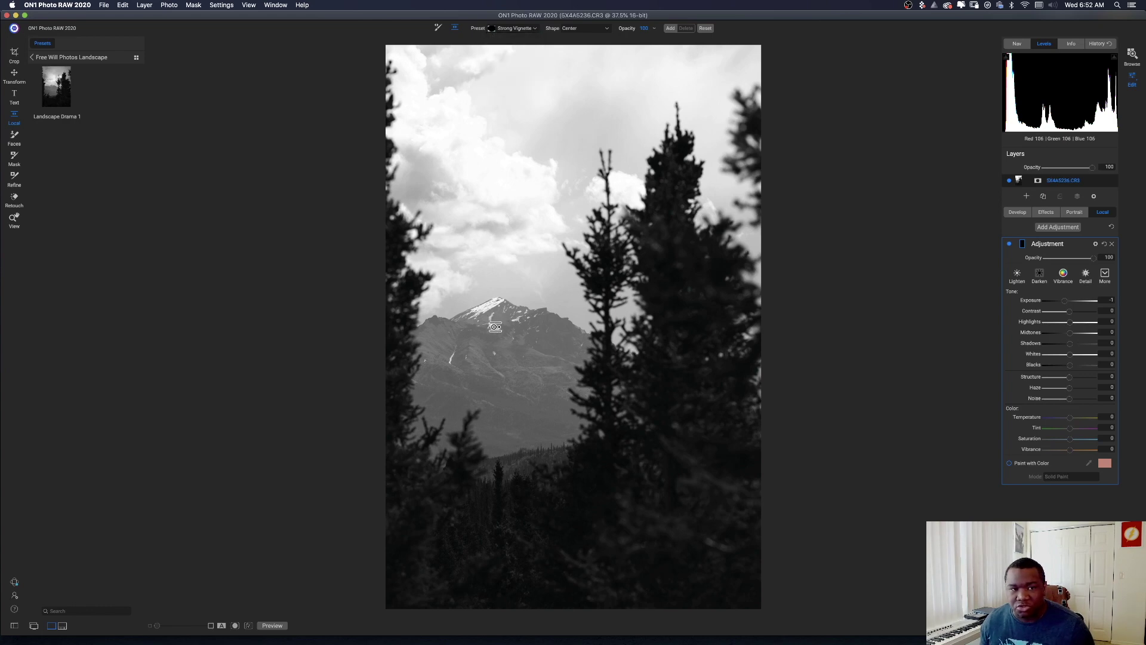
left_click(495, 327)
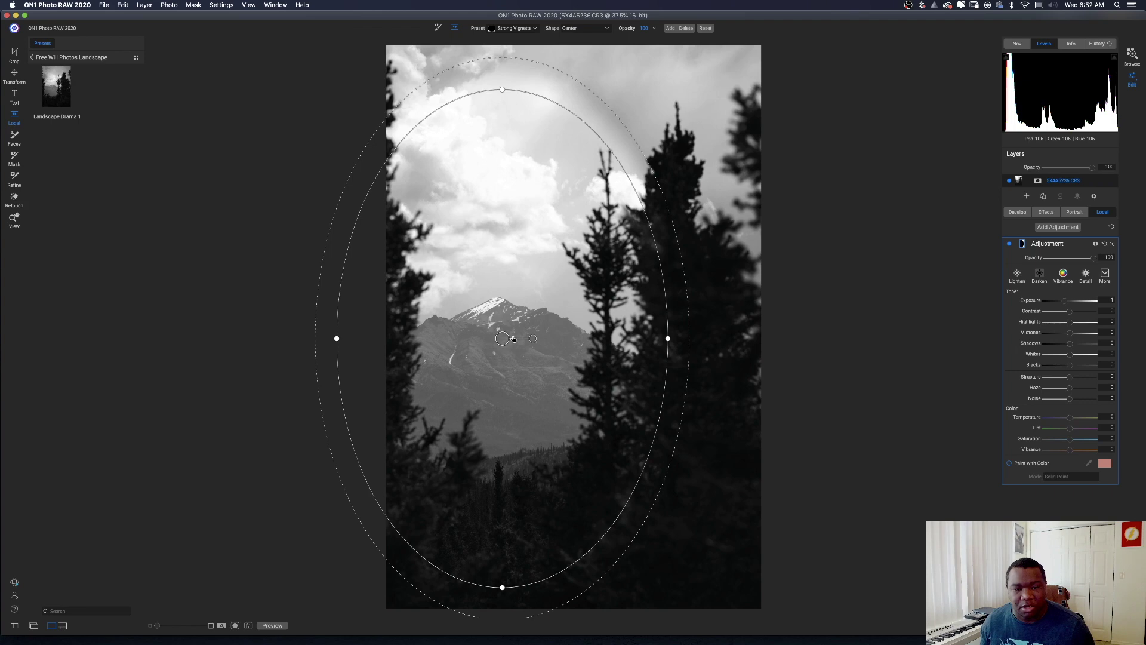
Shrink the mask to a small upright oval over the peak and widen its feathered edge.
left_click_drag(500, 332, 515, 335)
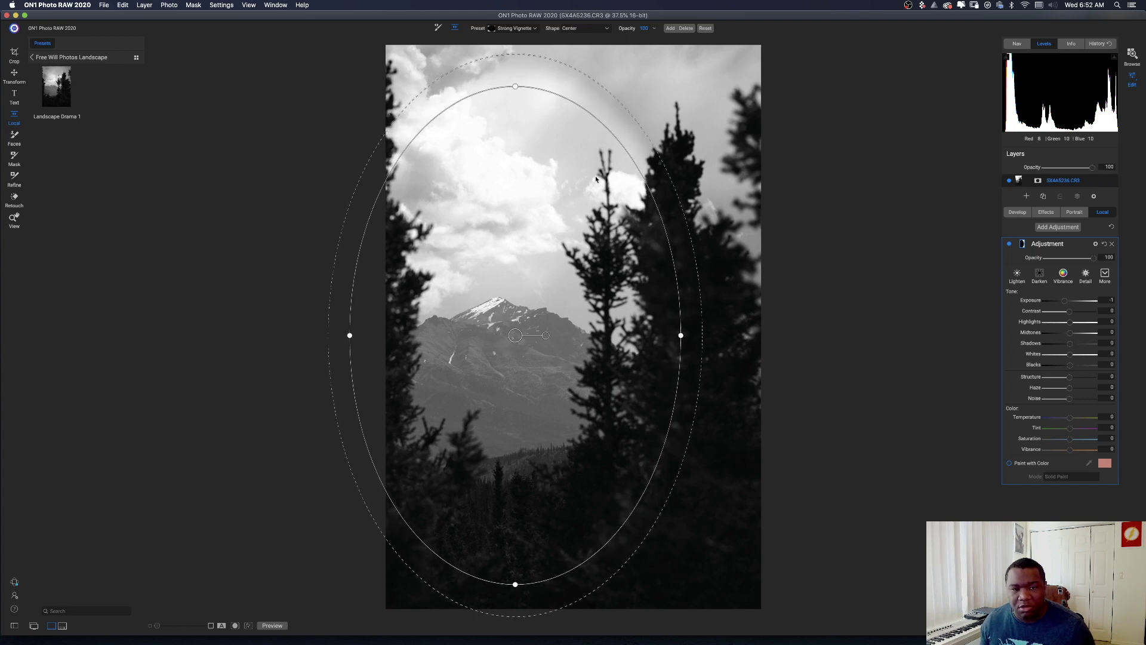
left_click_drag(519, 88, 515, 270)
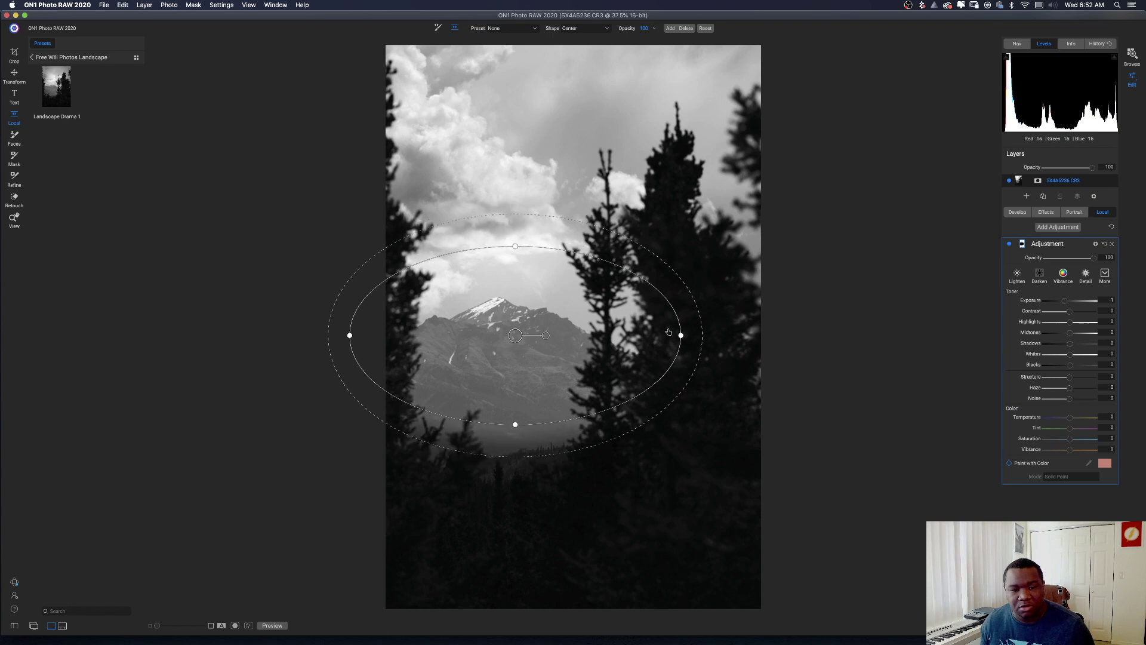
left_click_drag(633, 342, 584, 339)
left_click_drag(516, 245, 513, 274)
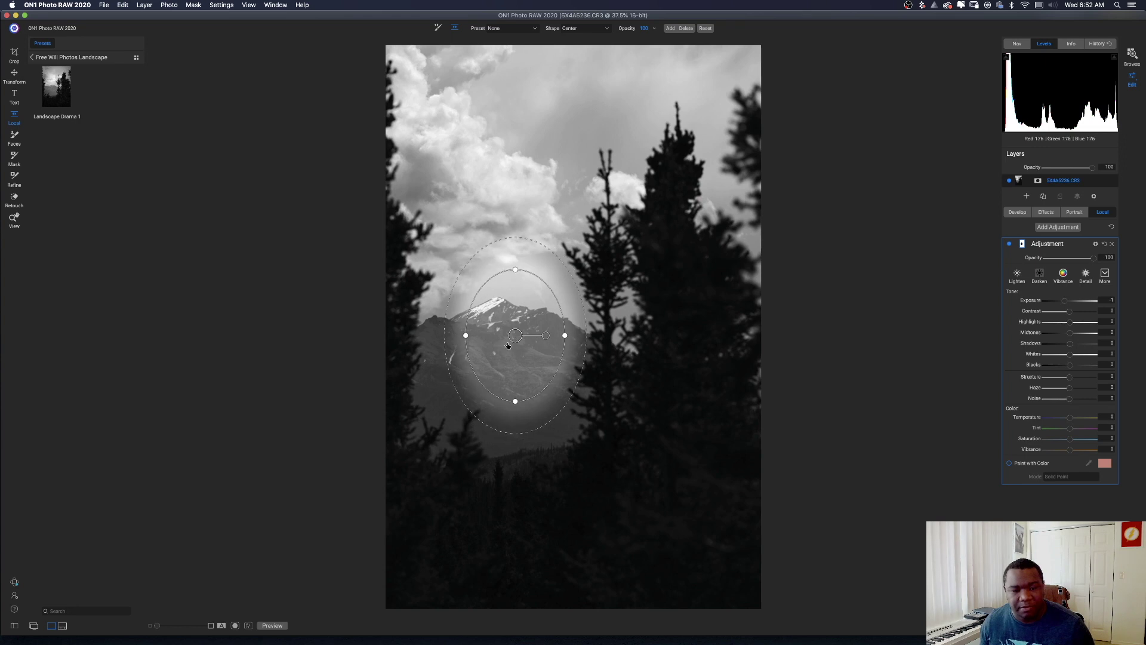
left_click_drag(513, 338, 579, 356)
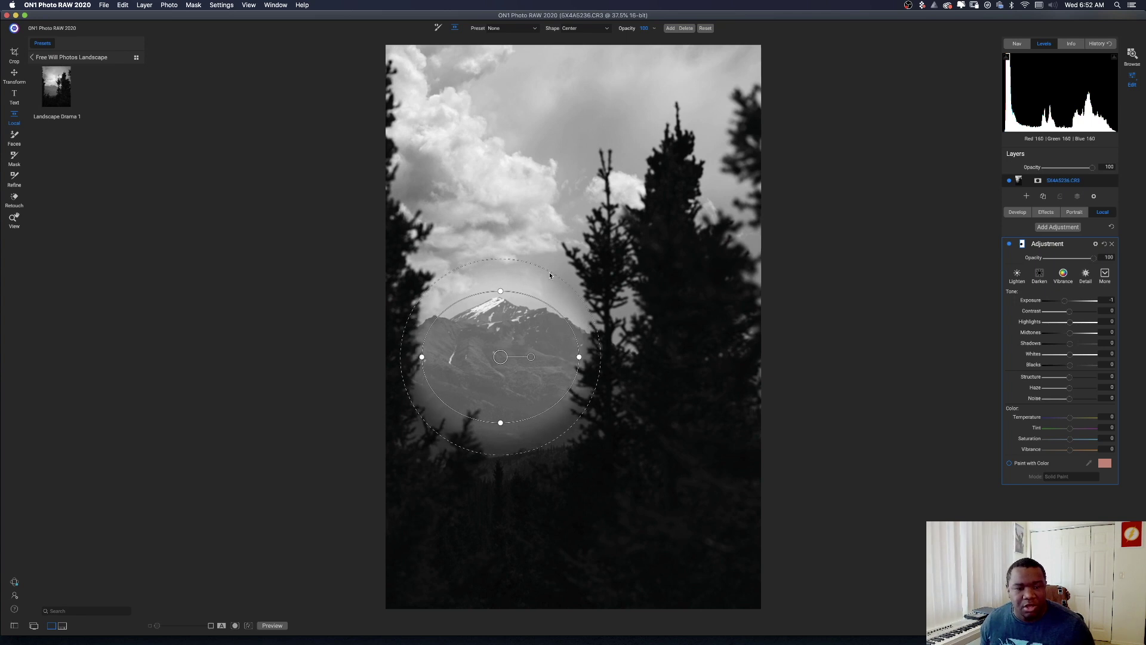
left_click_drag(549, 271, 621, 229)
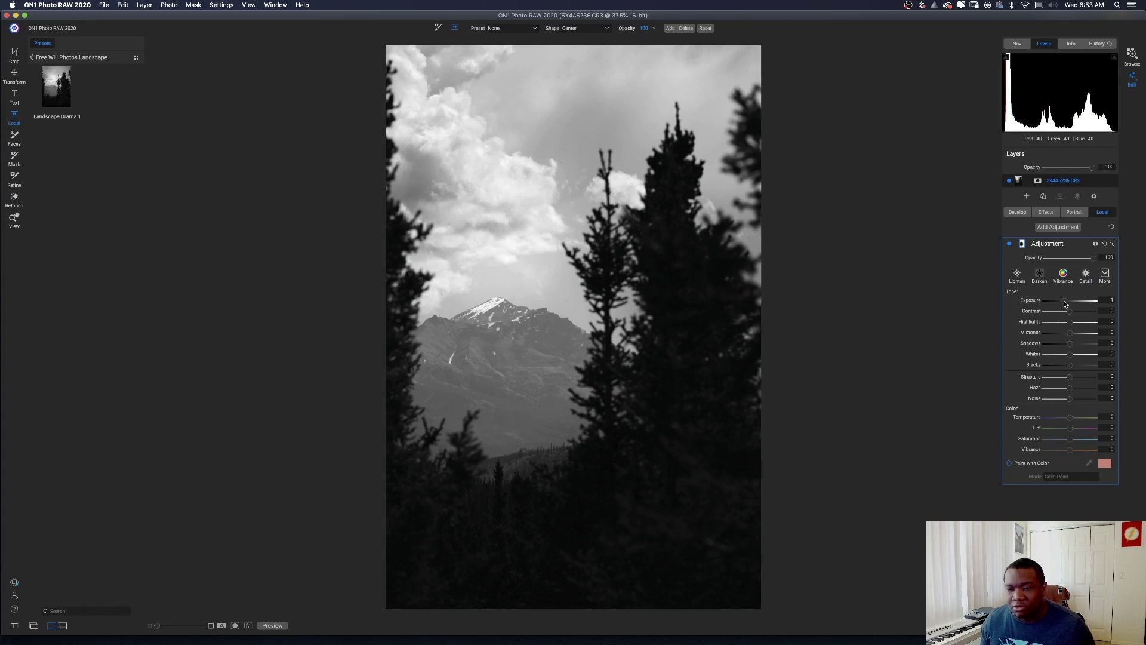
Set the local Exposure to -1.05, then turn Preview off to compare with the colour original.
left_click_drag(1064, 304, 1057, 304)
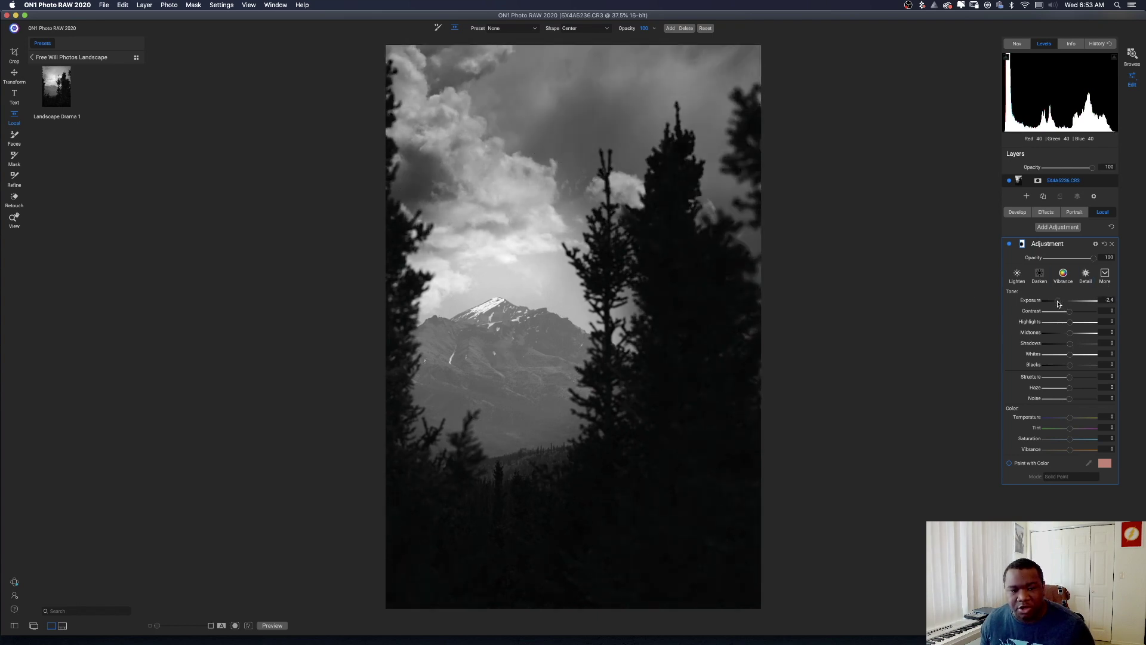
left_click_drag(1059, 304, 1064, 305)
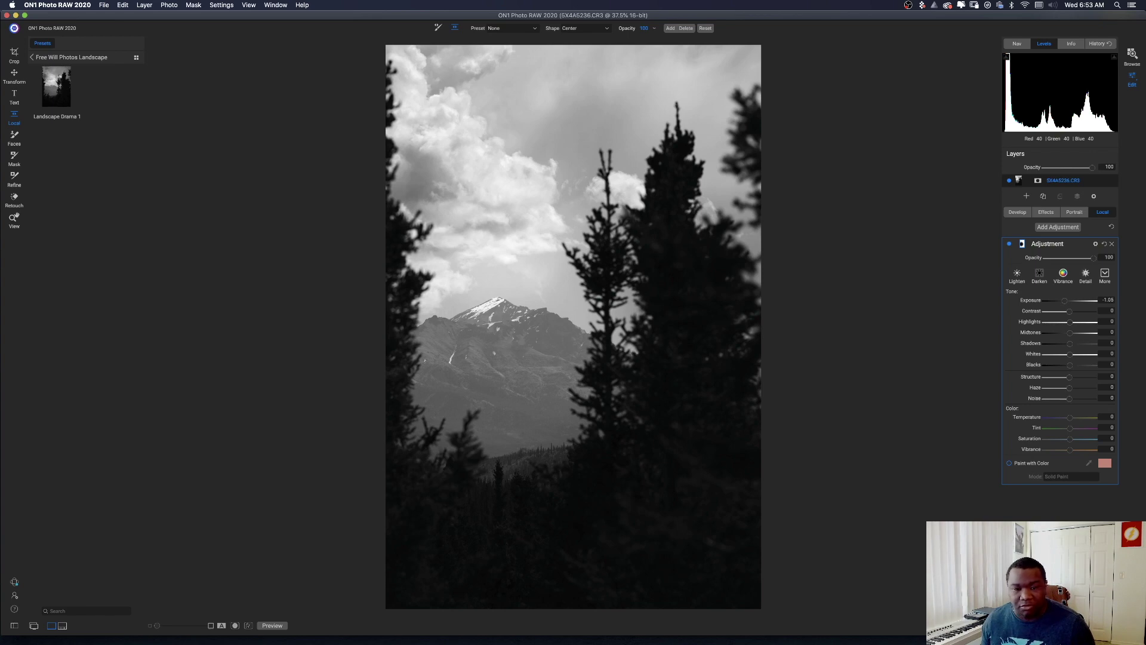
key("backslash")
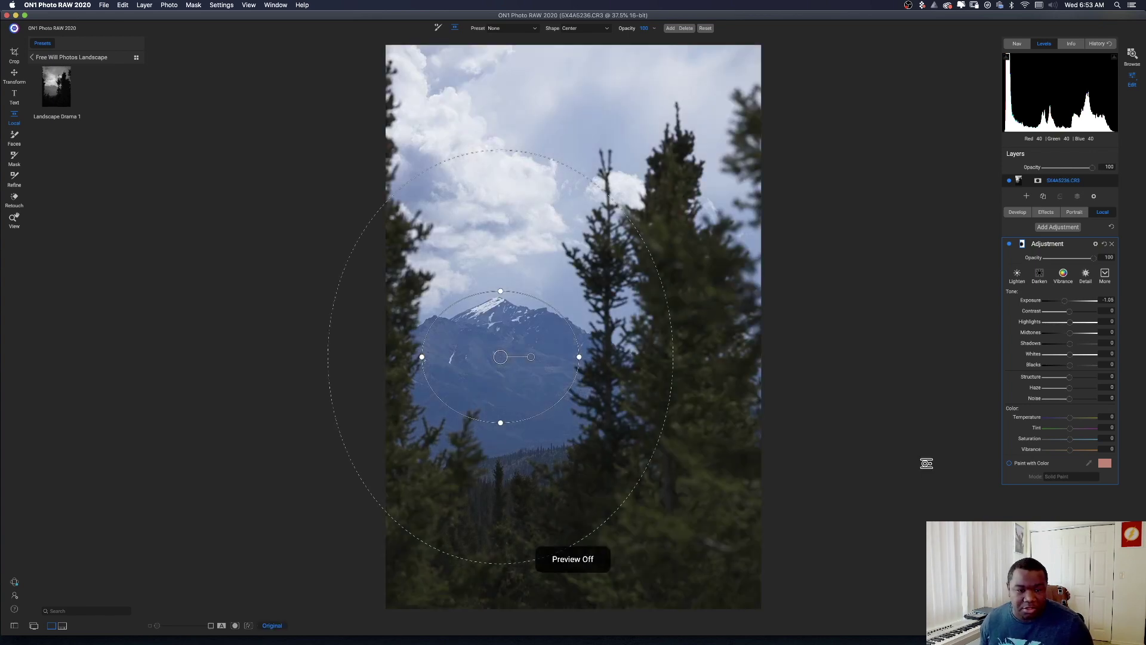